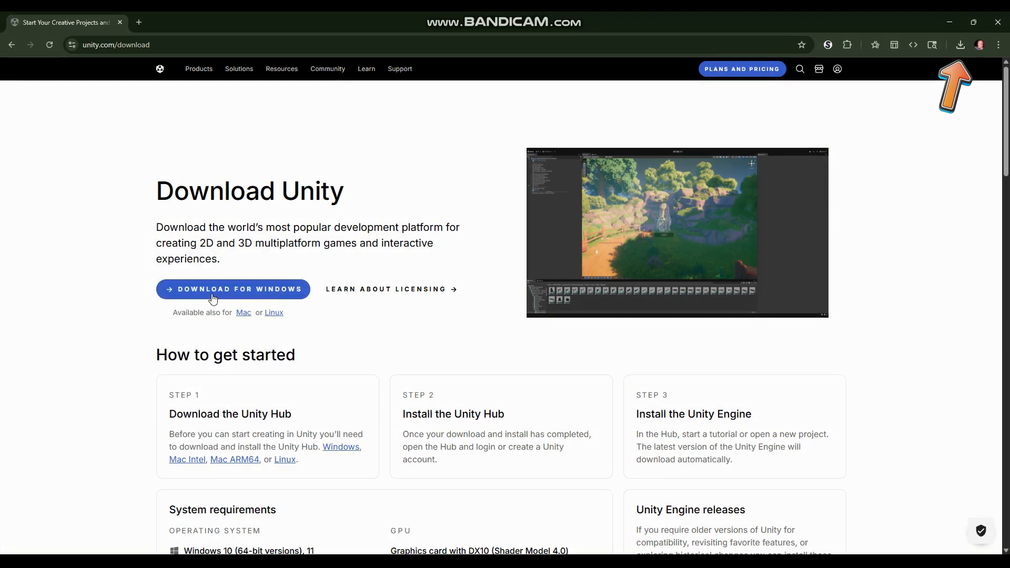
# Download the Windows version of Unity Hub, install it in C:\Program Files\Unity Hub and launch it
pyautogui.click(213, 299)
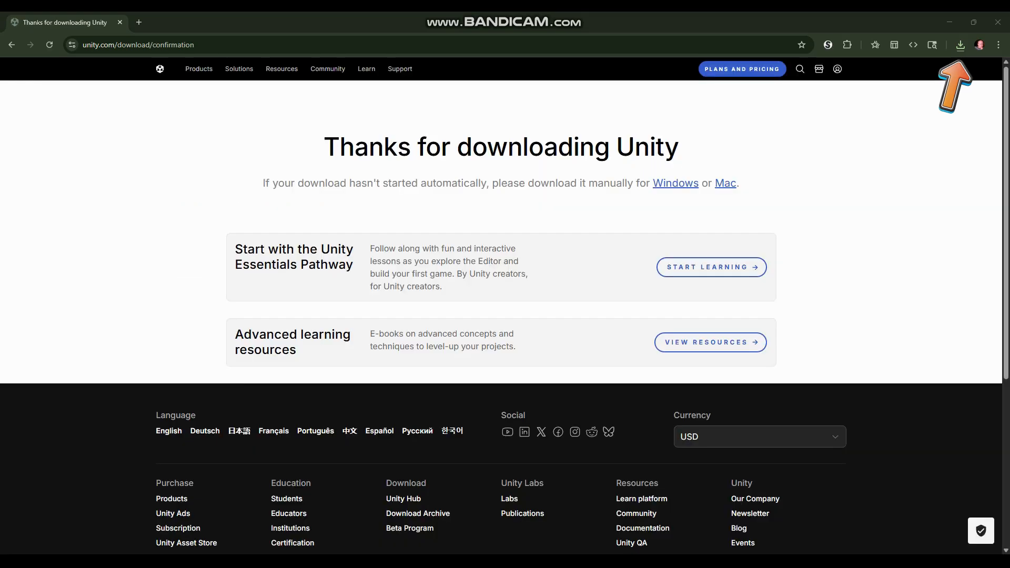
pyautogui.click(884, 542)
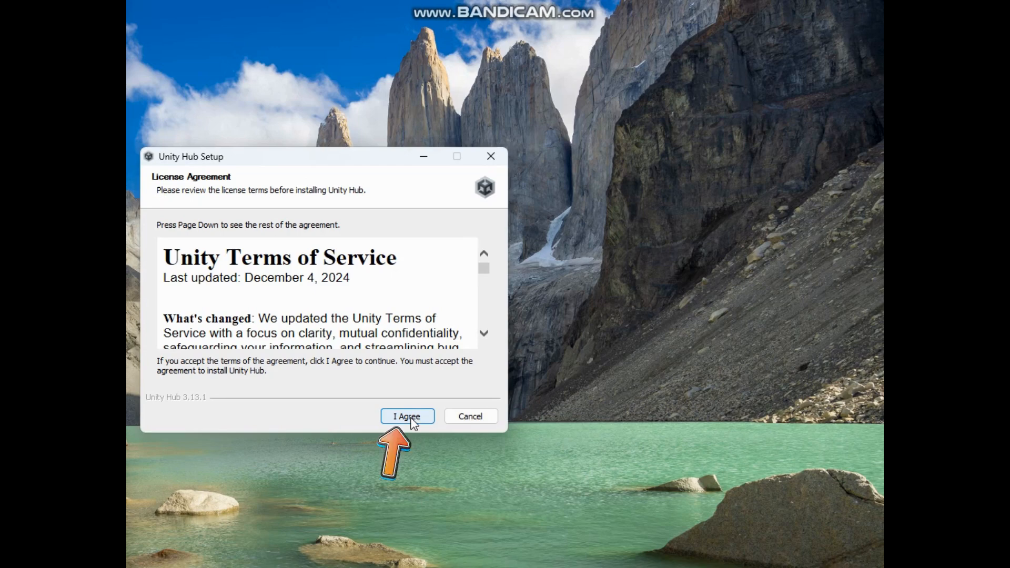
pyautogui.click(408, 416)
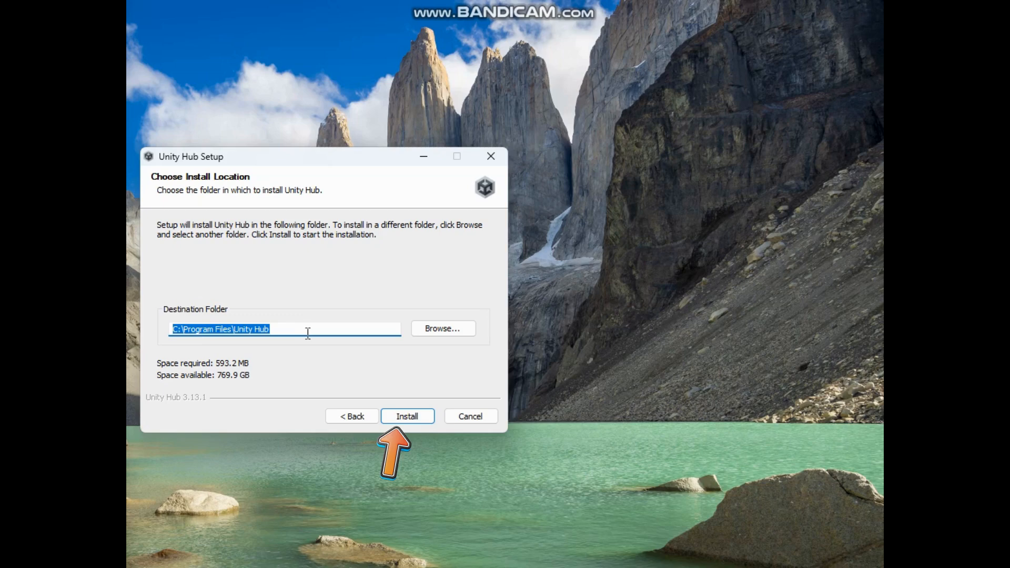
pyautogui.click(406, 418)
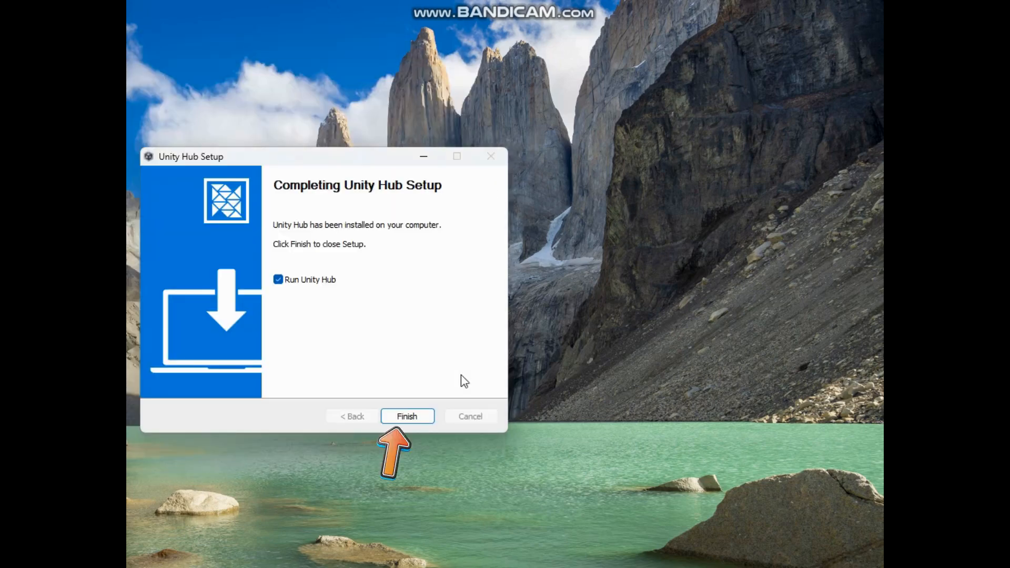
pyautogui.click(414, 423)
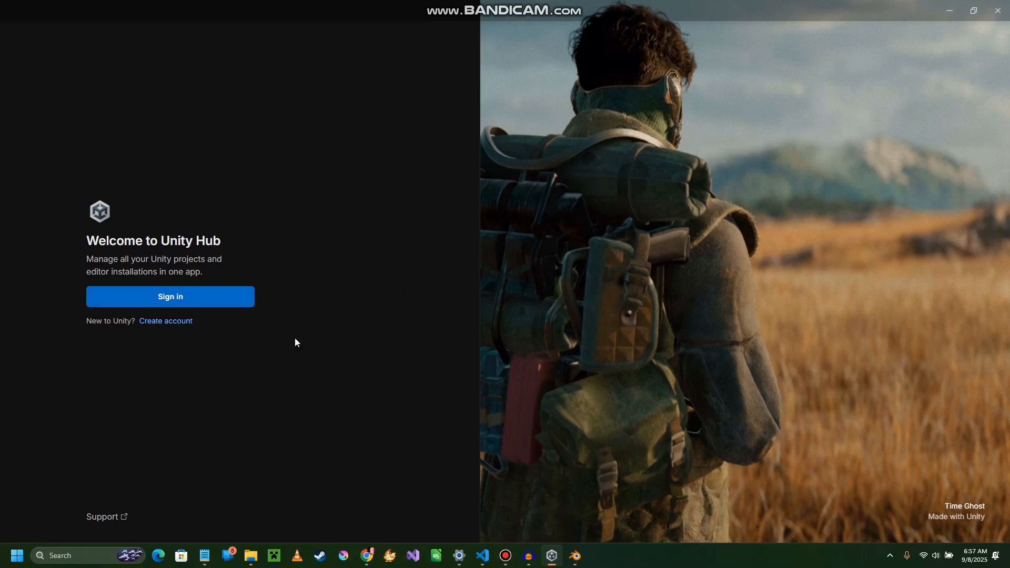
# Start the Unity Hub sign-in and submit the account's saved e-mail address on the Unity login page
pyautogui.click(158, 322)
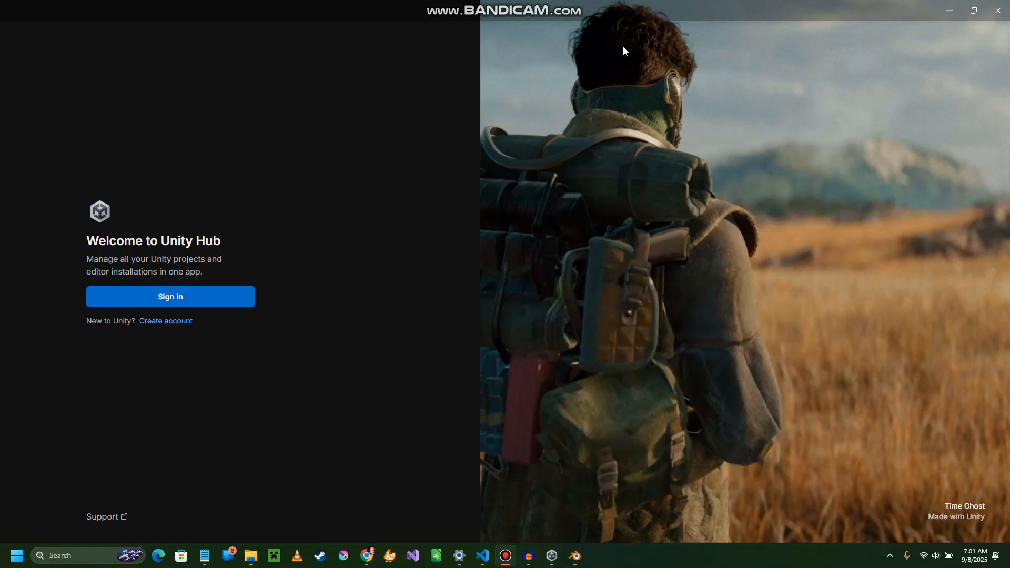
pyautogui.click(325, 6)
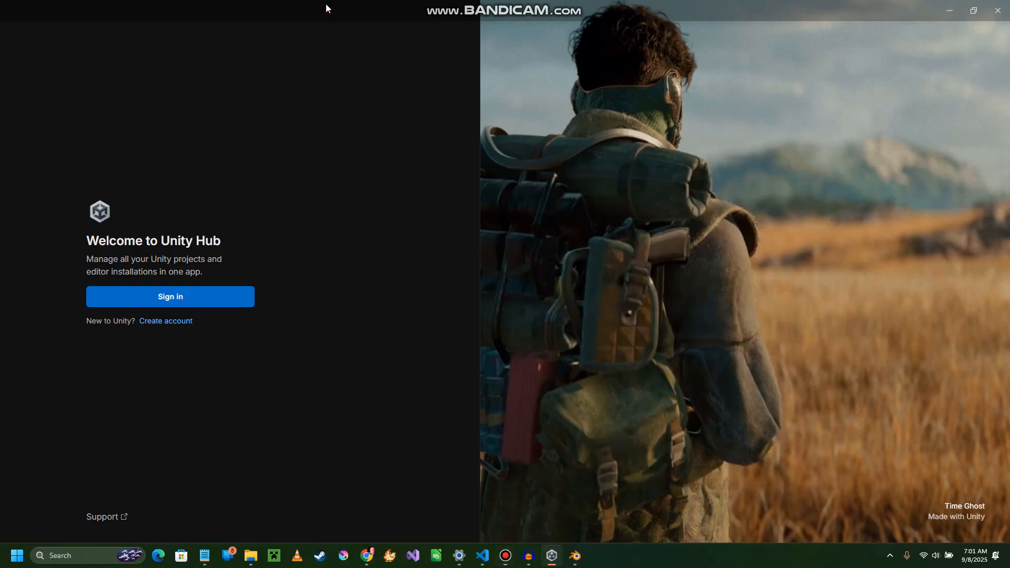
pyautogui.click(191, 298)
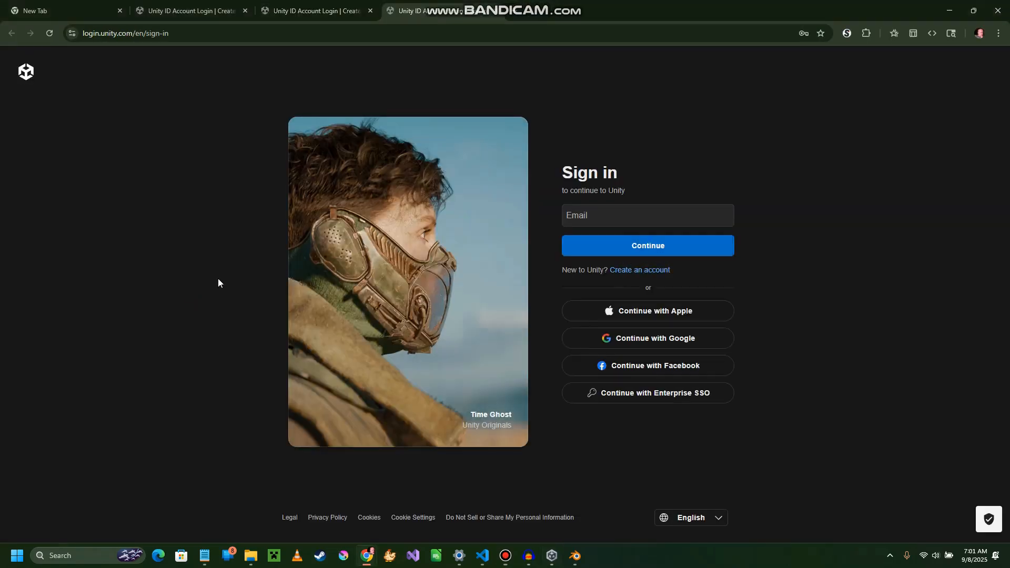
pyautogui.click(691, 216)
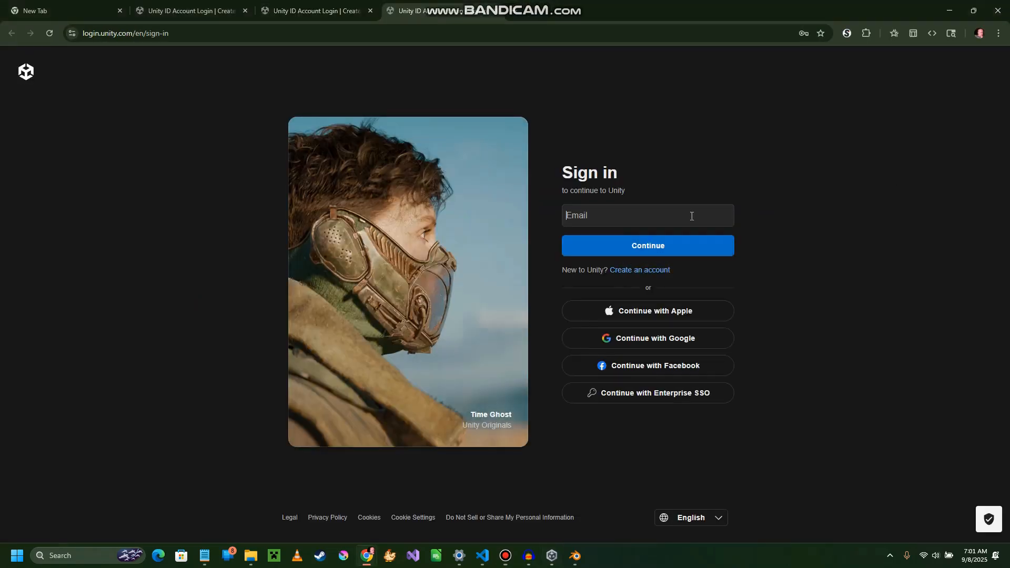
pyautogui.click(651, 211)
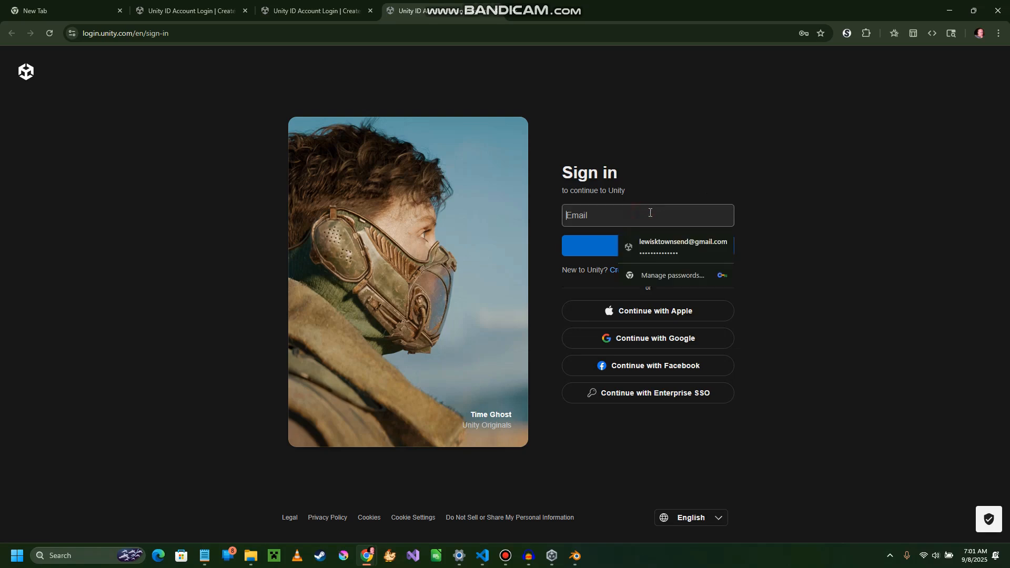
pyautogui.click(683, 246)
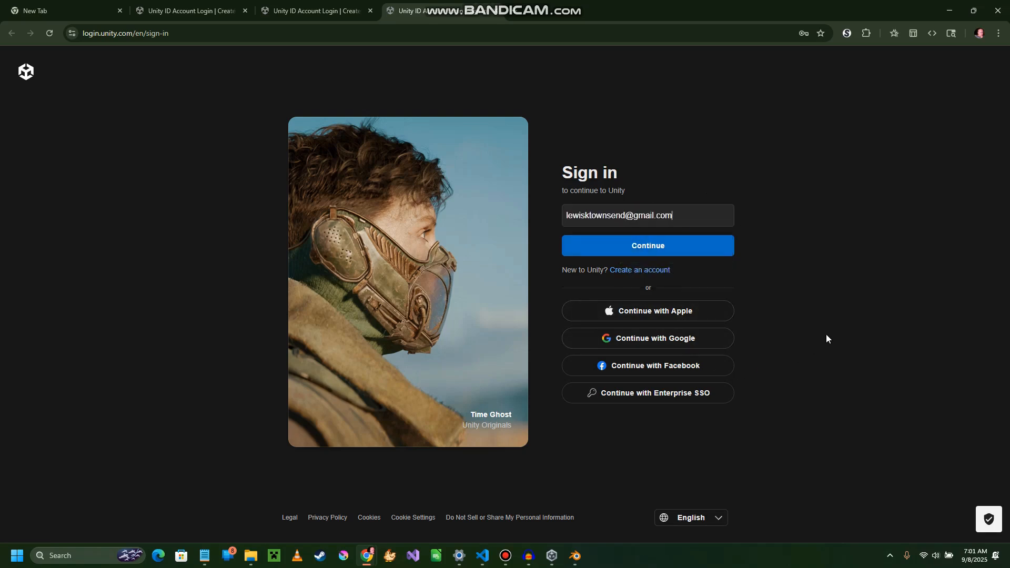
pyautogui.click(663, 250)
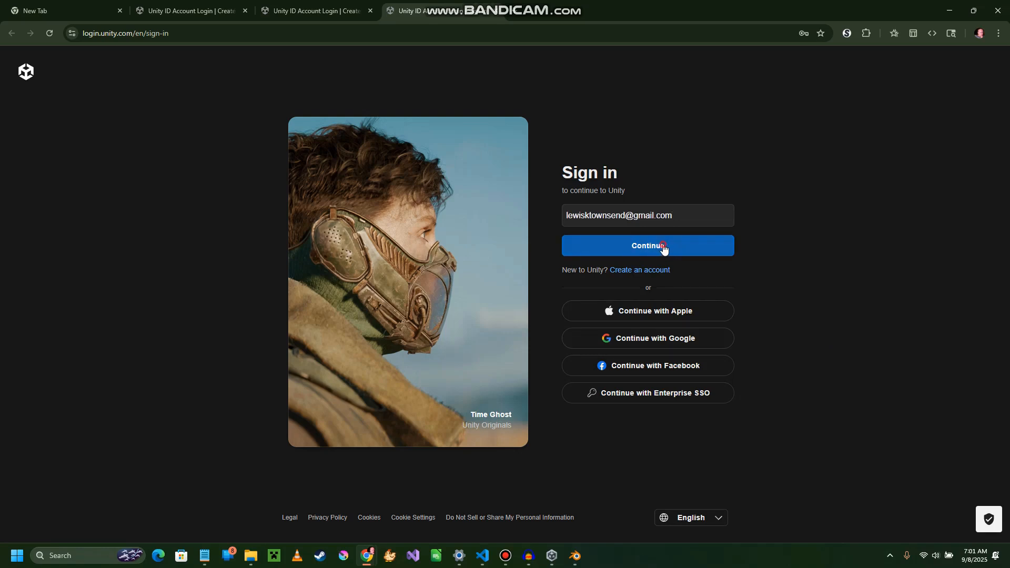
# Sign in with the saved account password and agree to the Unity Personal license terms
pyautogui.click(621, 279)
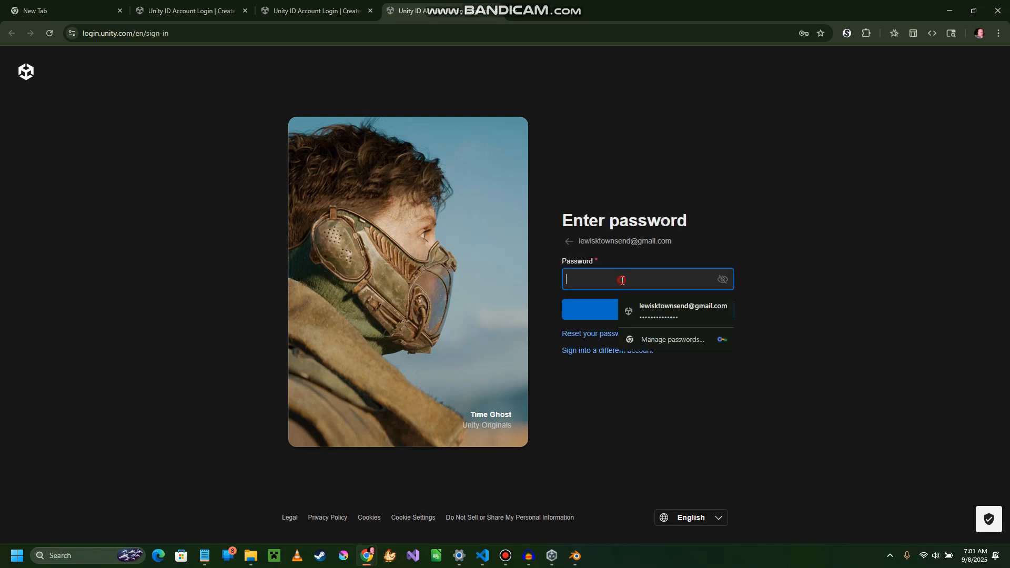
pyautogui.click(668, 309)
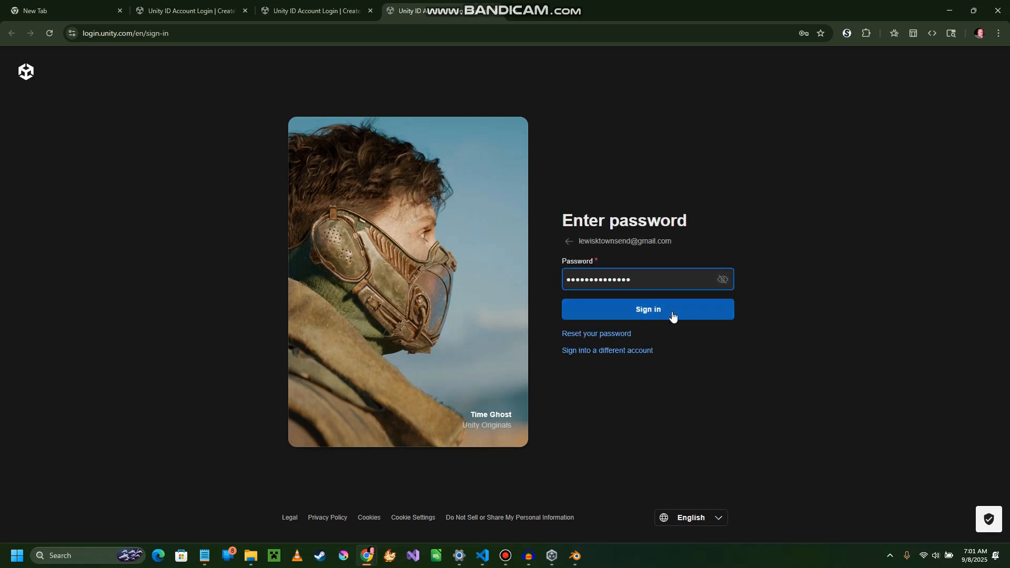
pyautogui.click(657, 313)
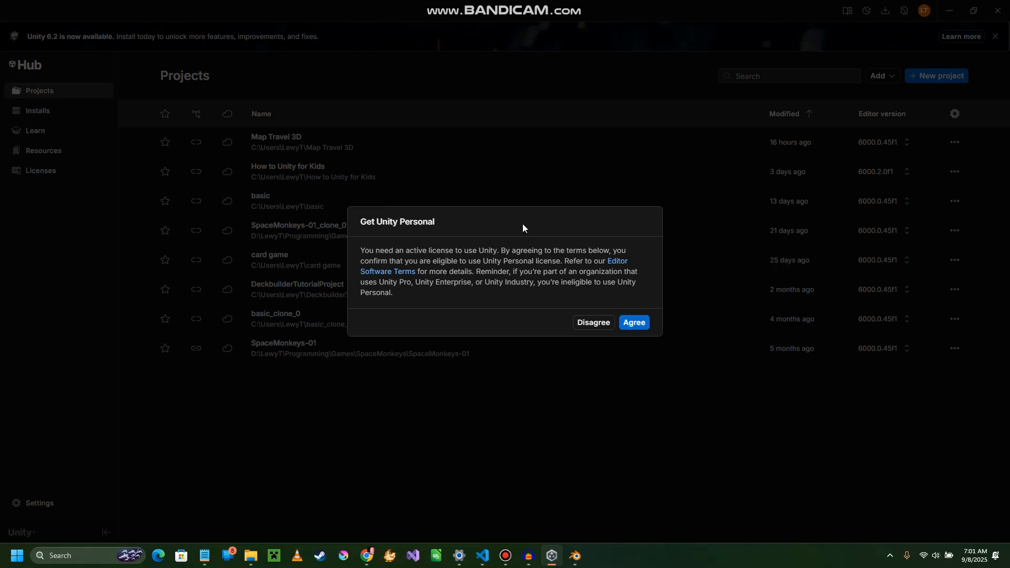
pyautogui.click(634, 322)
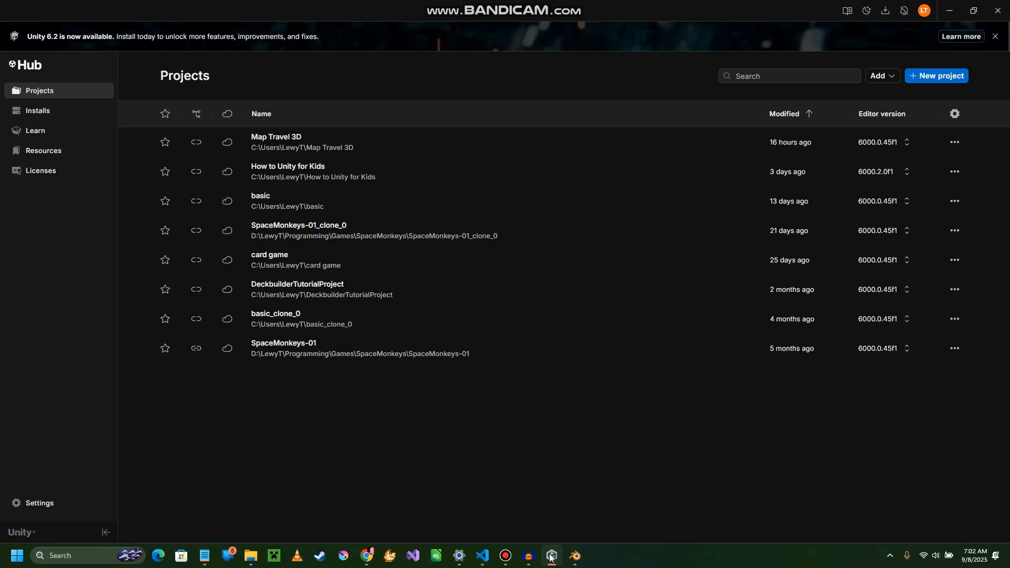
pyautogui.click(505, 556)
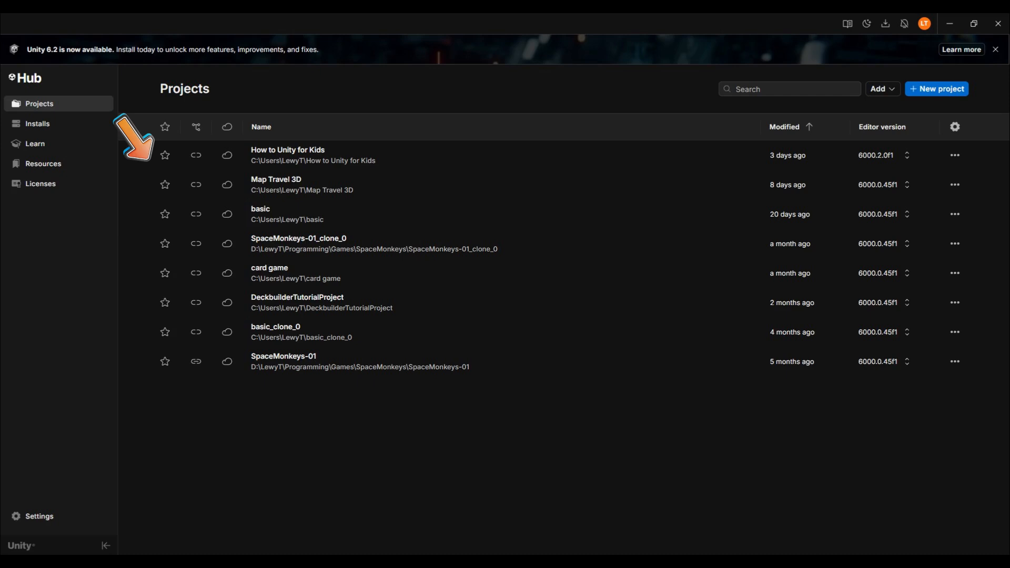
# Install the Unity 6.2 (6000.2.2f1) editor without selecting any additional platform modules
pyautogui.click(37, 124)
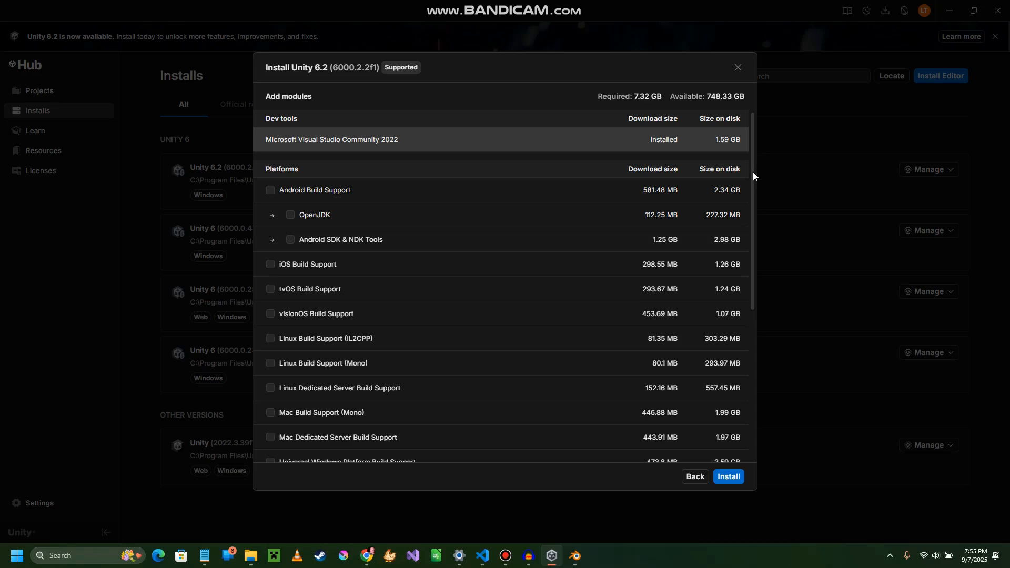
pyautogui.scroll(-2, 753, 196)
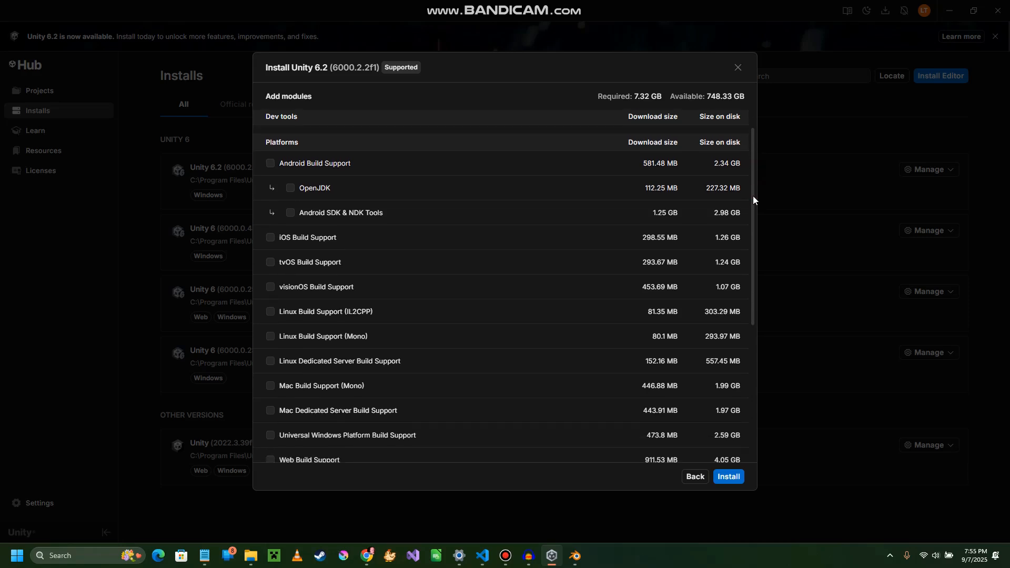
pyautogui.click(730, 477)
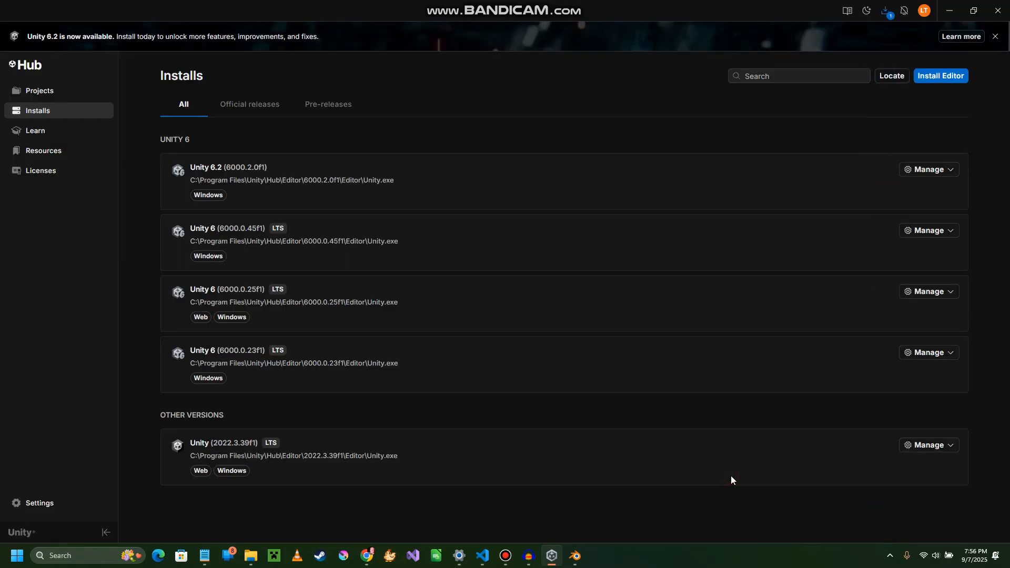
# Check the download and installation status of the Unity 6.2 (6000.2.2f1) editor
pyautogui.hotkey('alt', 'Tab')
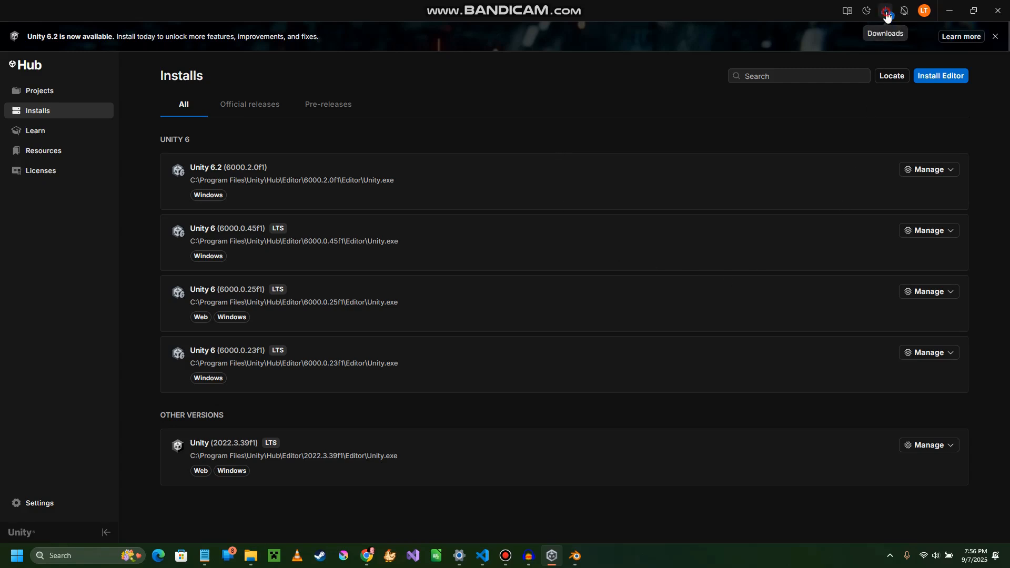
pyautogui.click(887, 14)
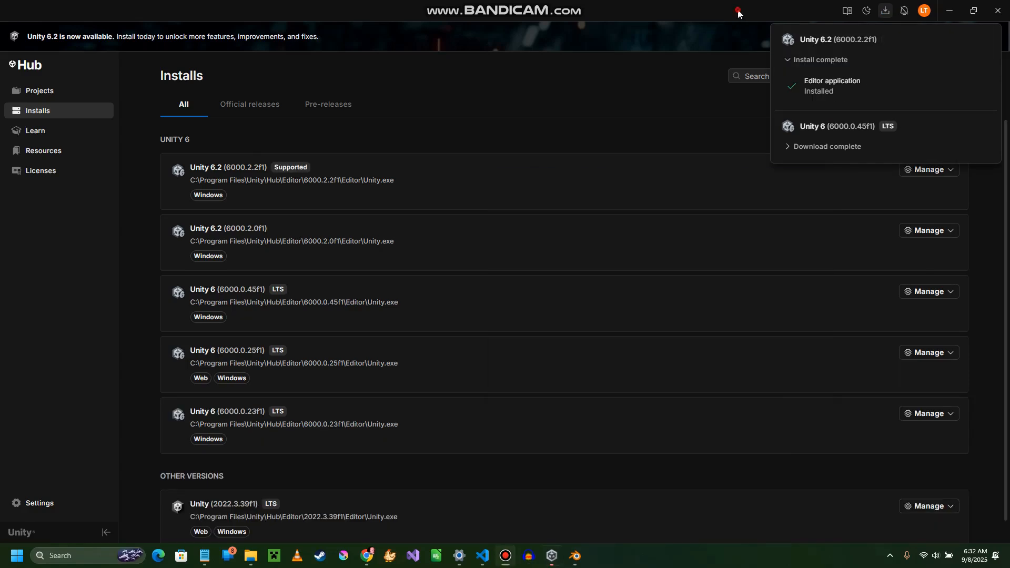
pyautogui.click(736, 14)
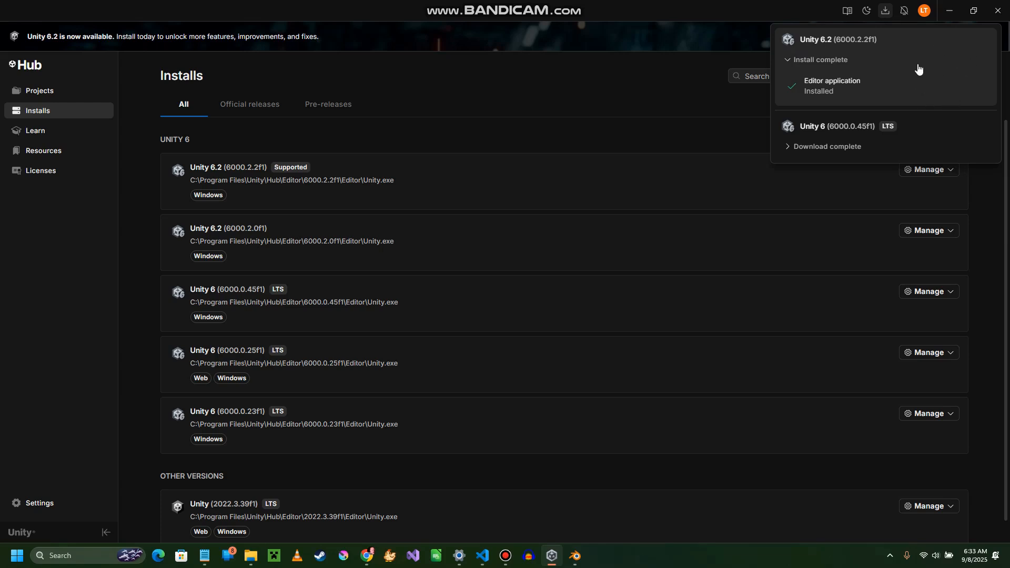
pyautogui.click(863, 66)
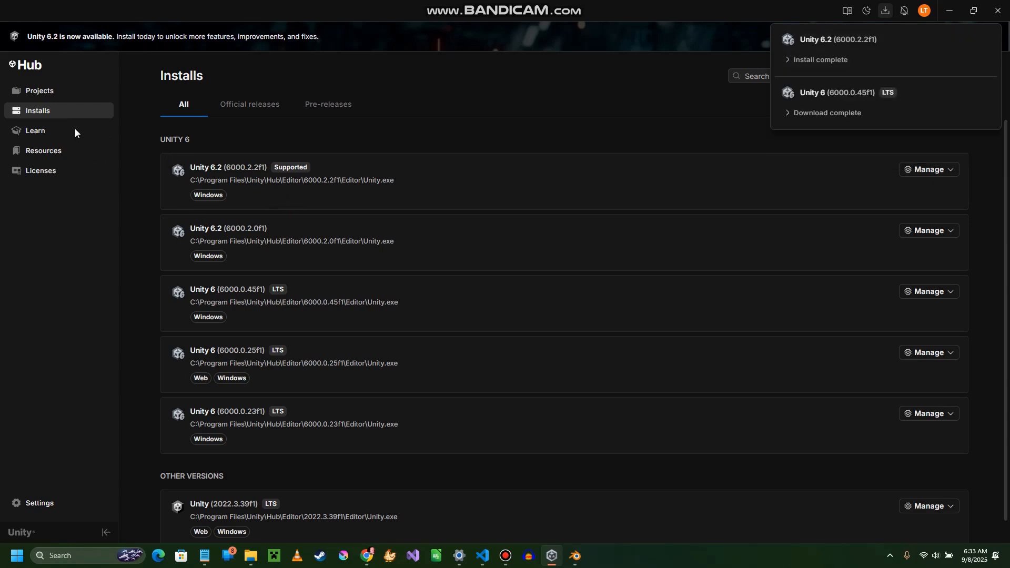
# Create a new project named "How to Unity for Kids" from the Universal 3D template with editor version 6000.2.0f1
pyautogui.click(33, 92)
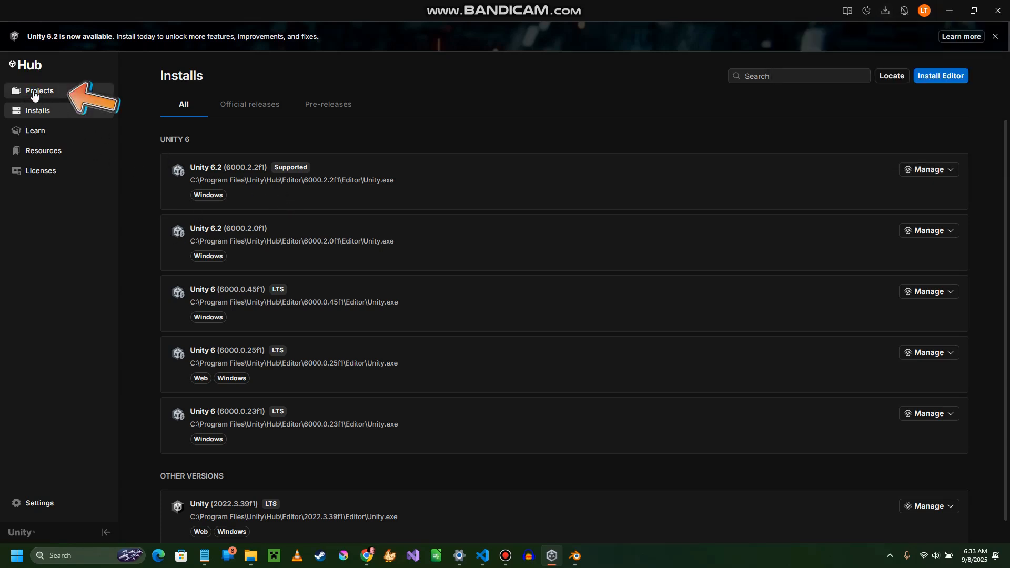
pyautogui.click(33, 93)
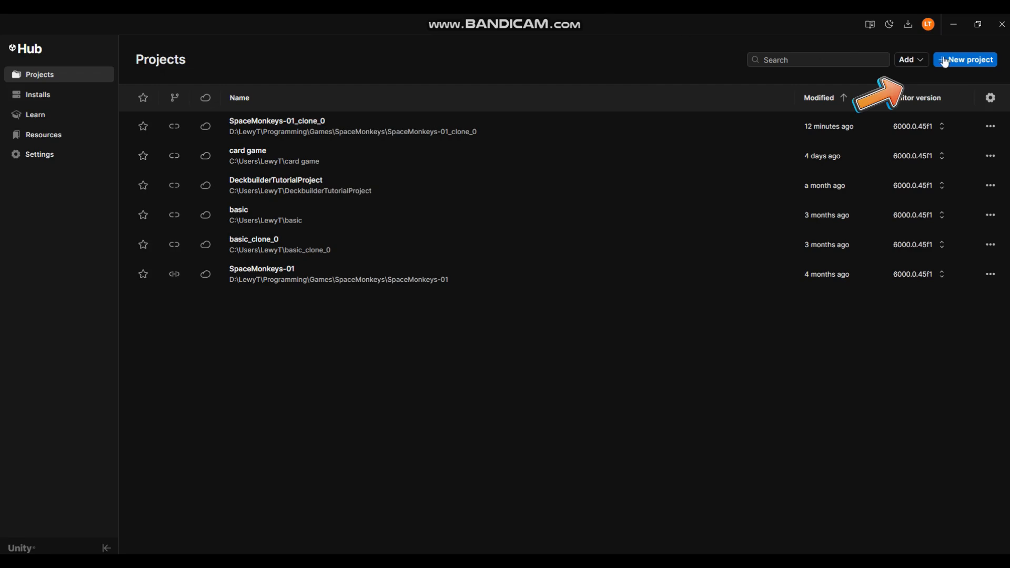
pyautogui.click(954, 61)
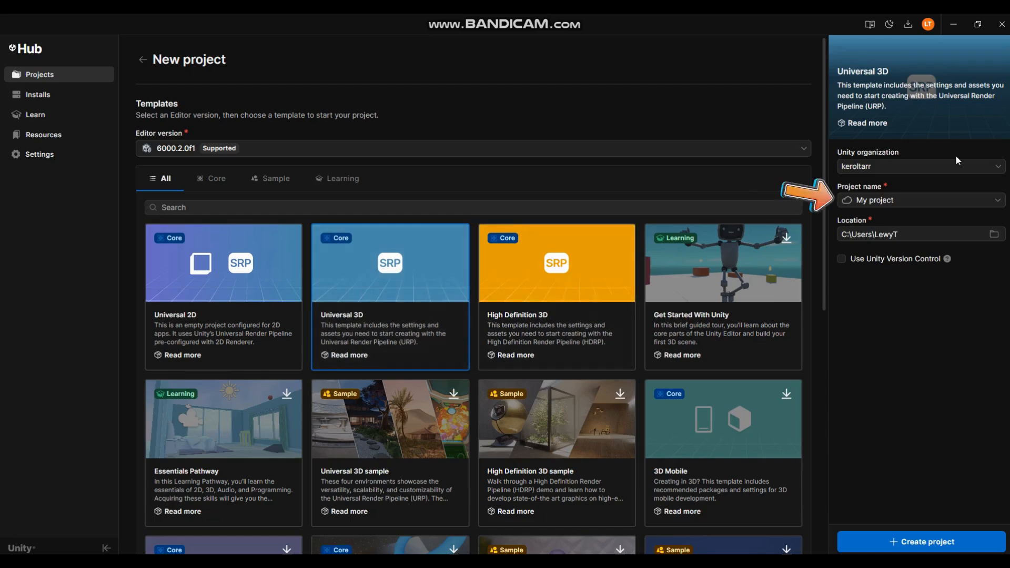
pyautogui.click(931, 201)
pyautogui.tripleClick(931, 200)
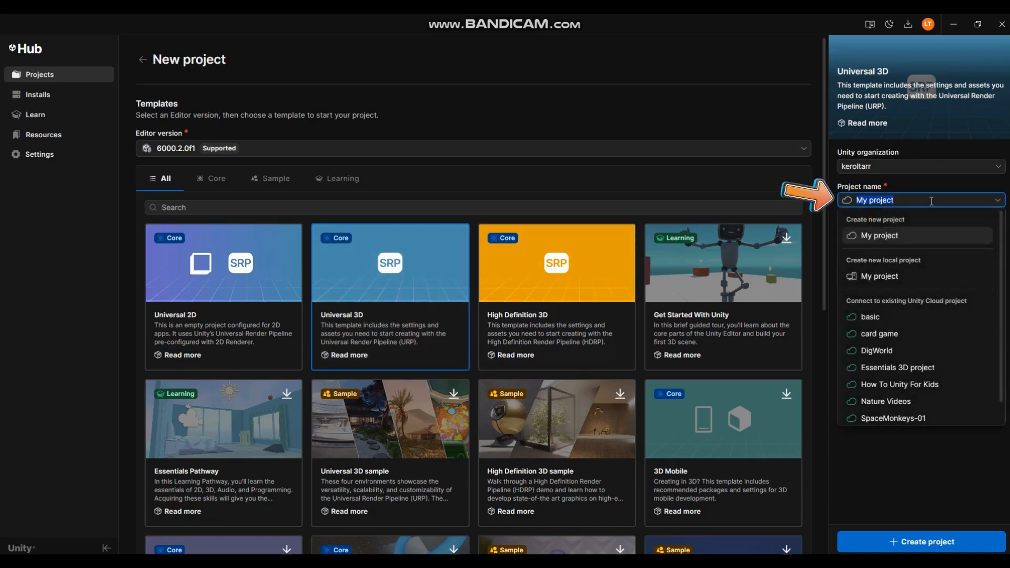
pyautogui.press('BackSpace')
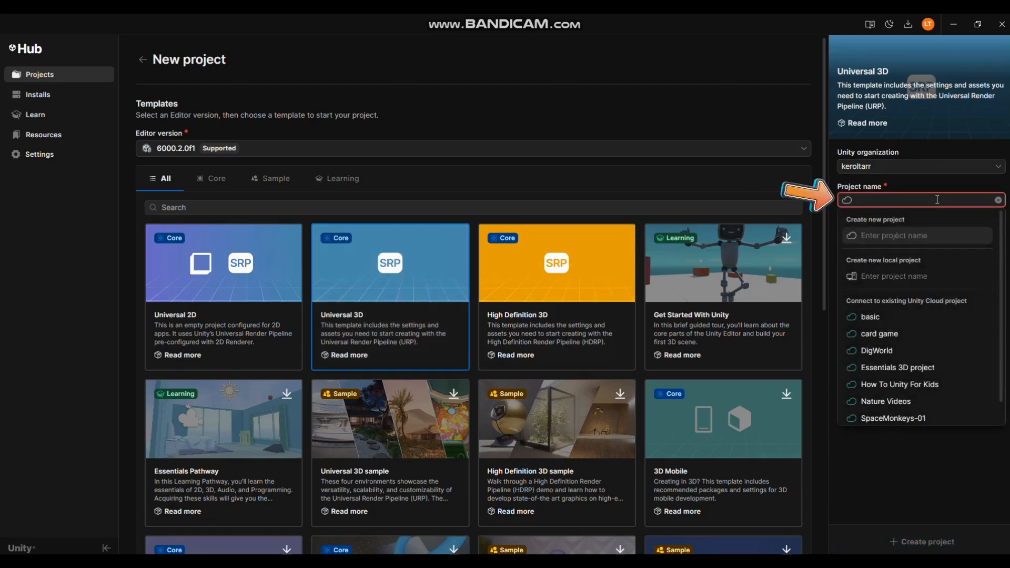
pyautogui.write('How t')
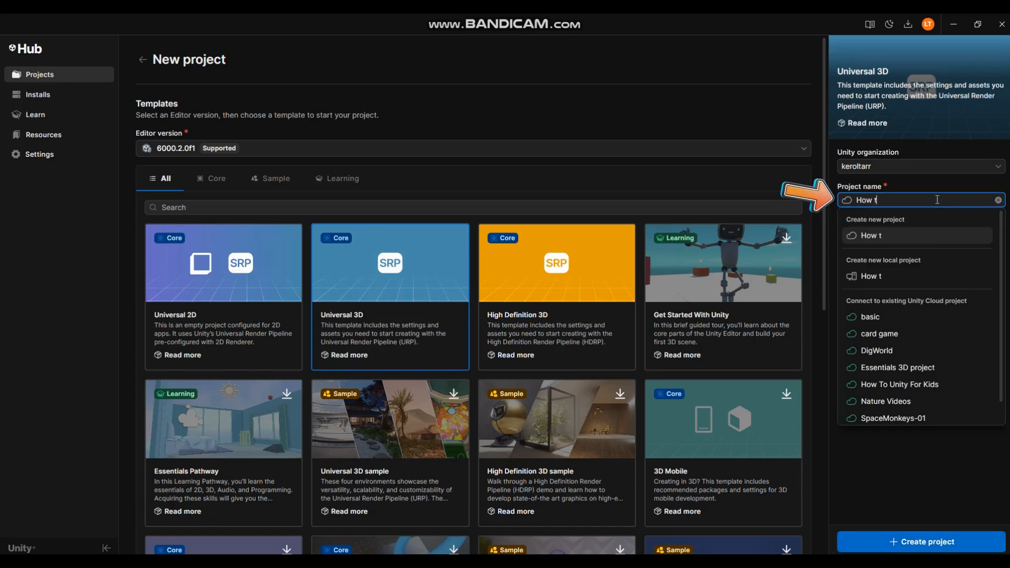
pyautogui.write('o Unity for Kids')
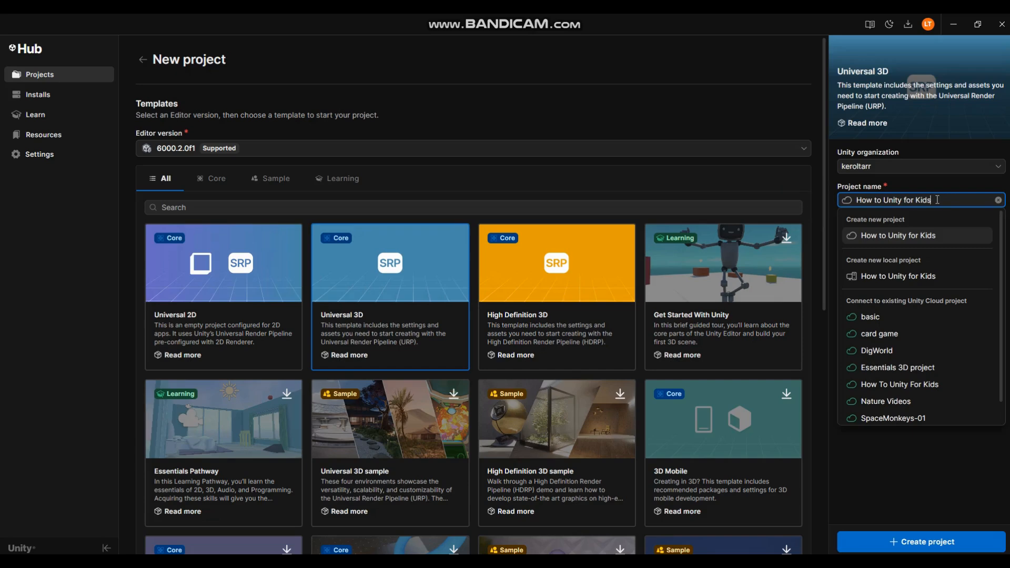
pyautogui.click(947, 545)
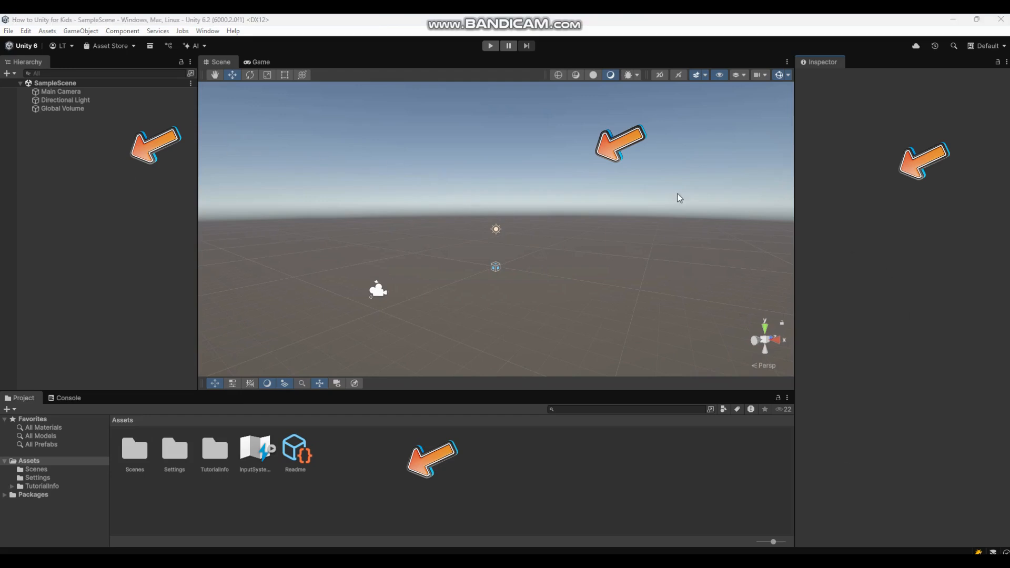
# Run the scene in Play mode and switch from the Game view to the Scene view
pyautogui.click(560, 15)
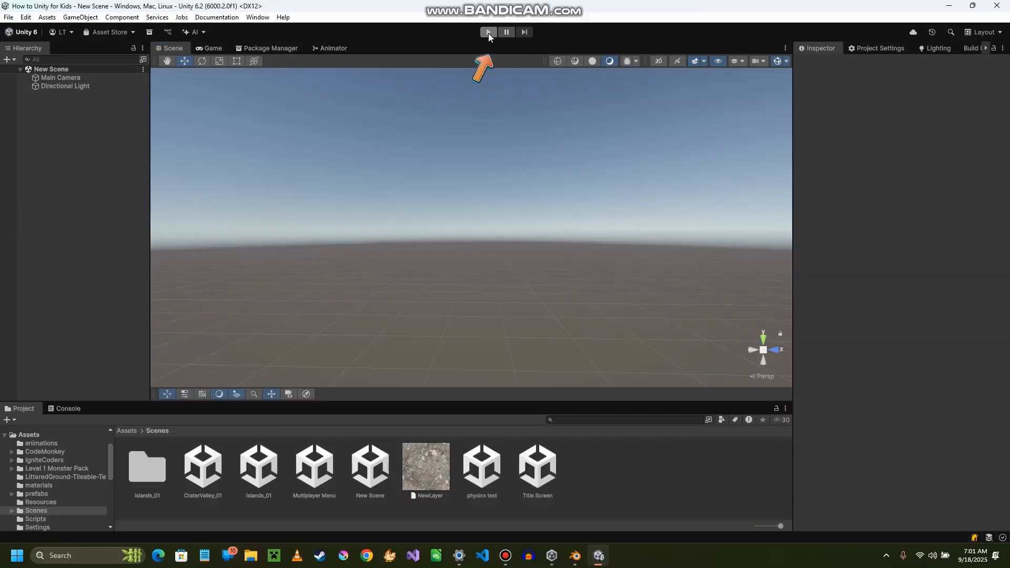
pyautogui.click(487, 32)
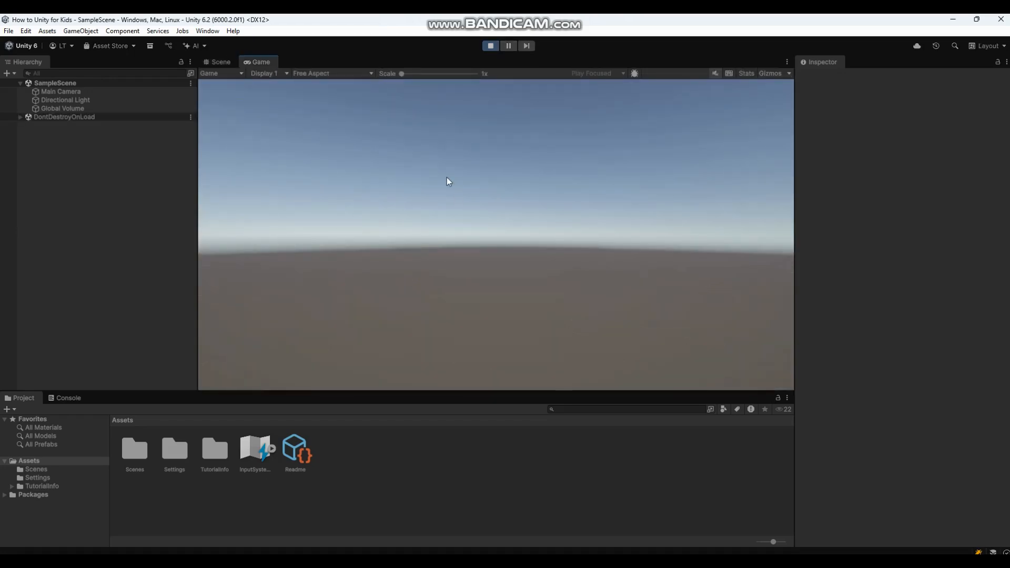
pyautogui.click(217, 62)
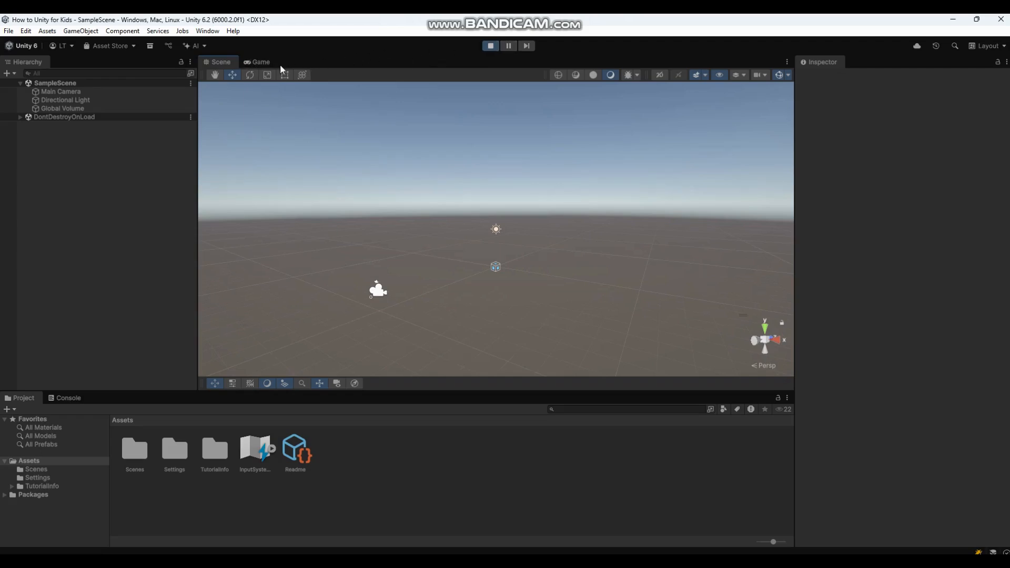
# Exit Play mode and compare the Game view with the Scene view, ending in the Scene view
pyautogui.click(258, 64)
pyautogui.click(527, 46)
pyautogui.click(490, 47)
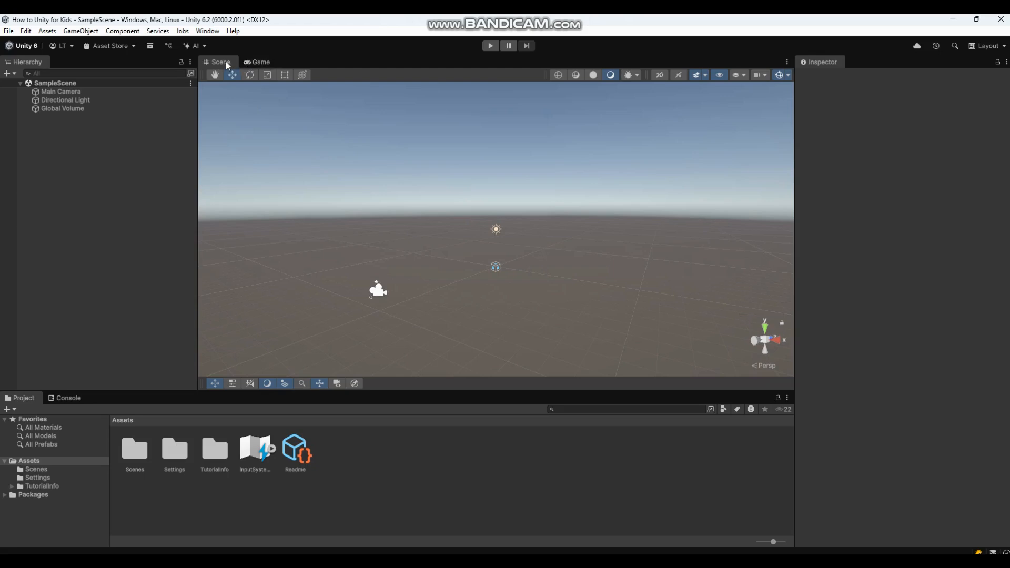
pyautogui.click(255, 62)
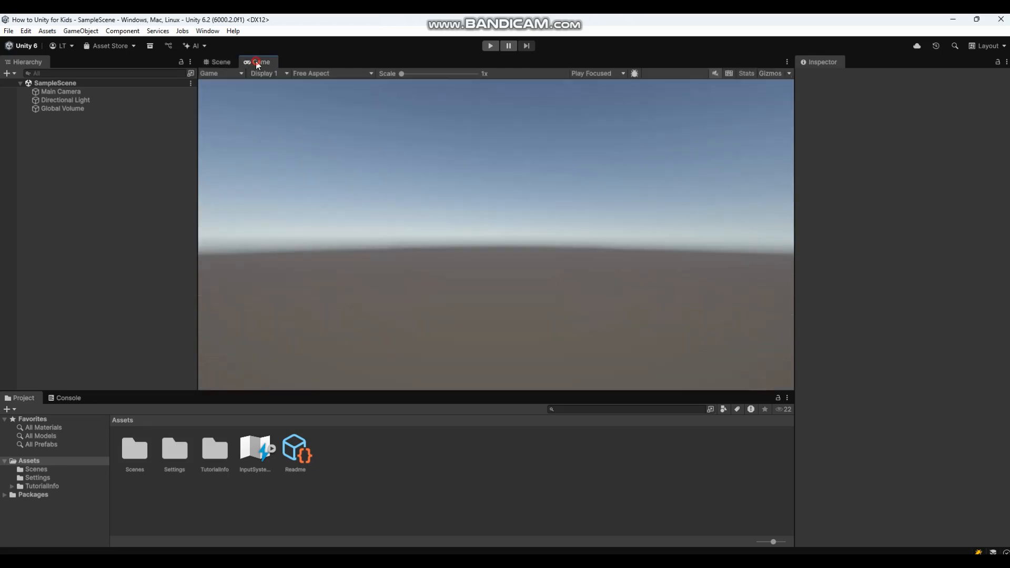
pyautogui.click(223, 62)
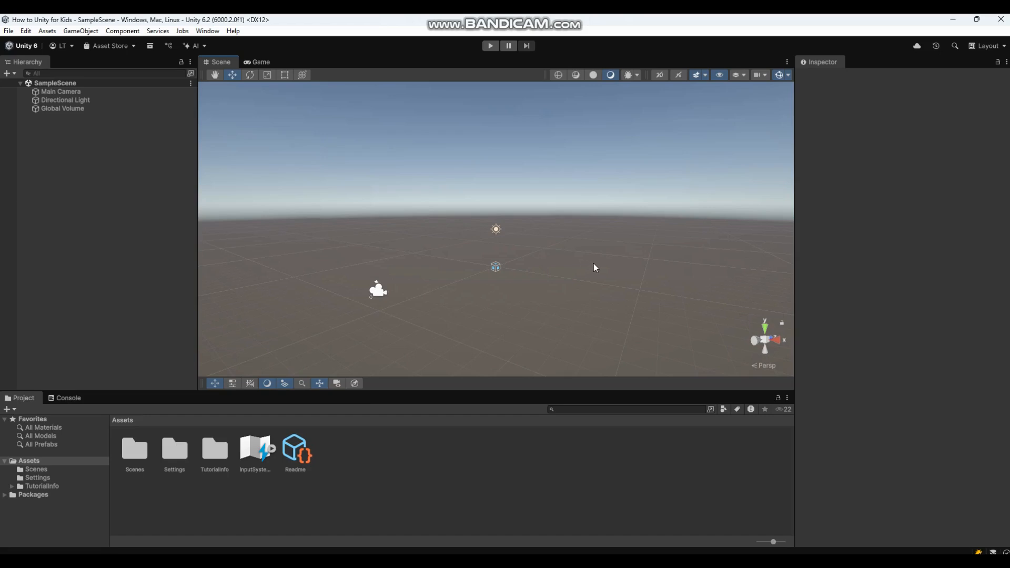
# Look around SampleScene by rotating and panning the Scene view
pyautogui.rightClick(479, 129)
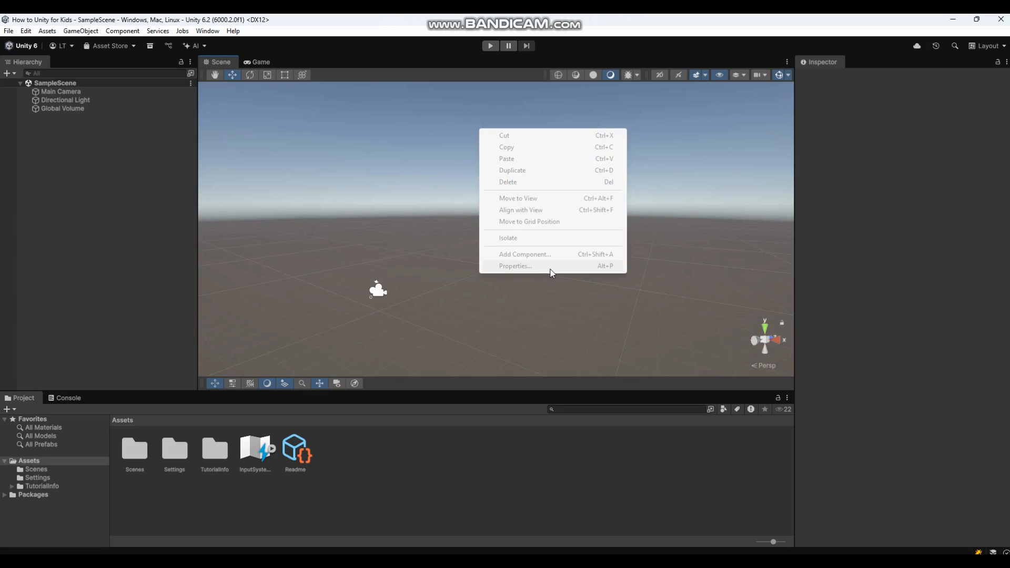
pyautogui.click(457, 131)
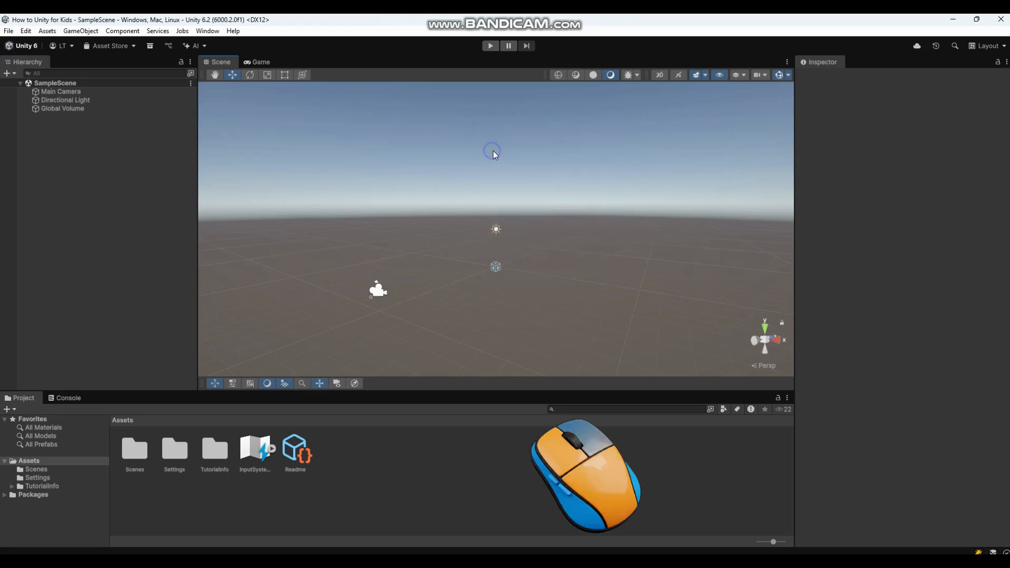
pyautogui.moveTo(493, 151); pyautogui.dragTo(458, 167, button='right')
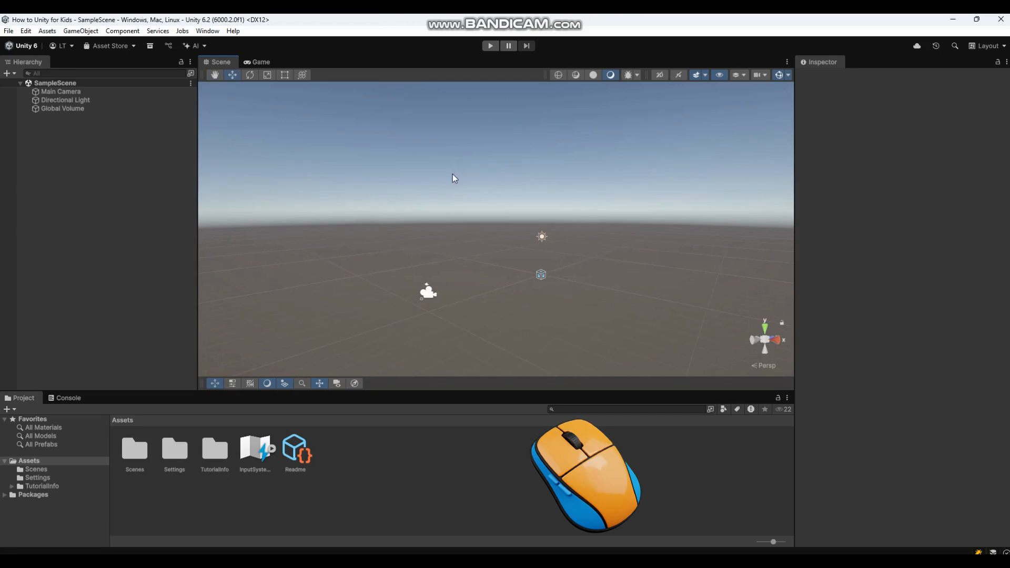
pyautogui.moveTo(453, 175); pyautogui.dragTo(474, 177, button='middle')
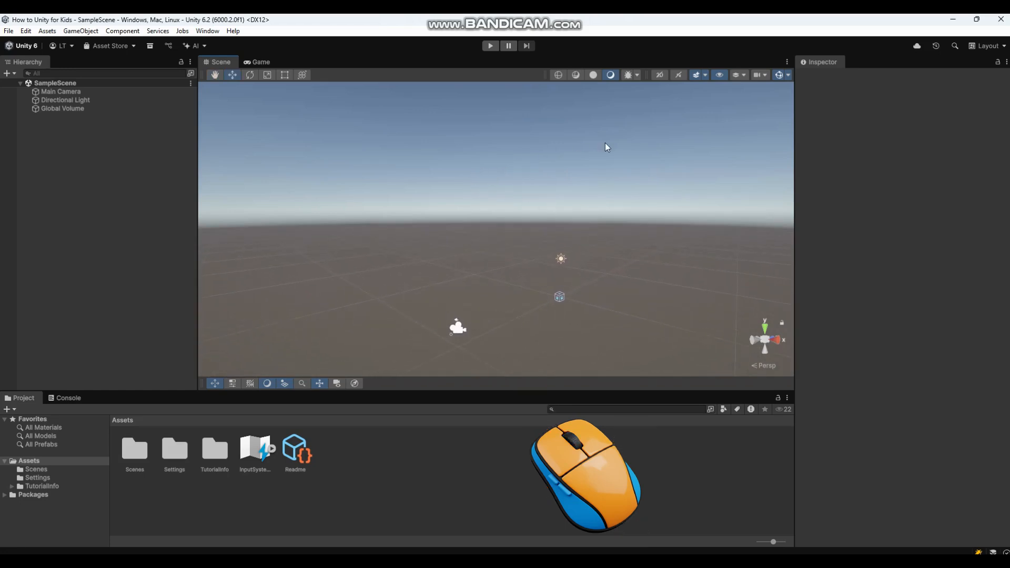
# Box-select the camera, light and volume objects in the Scene view, and clear the selection
pyautogui.click(620, 136)
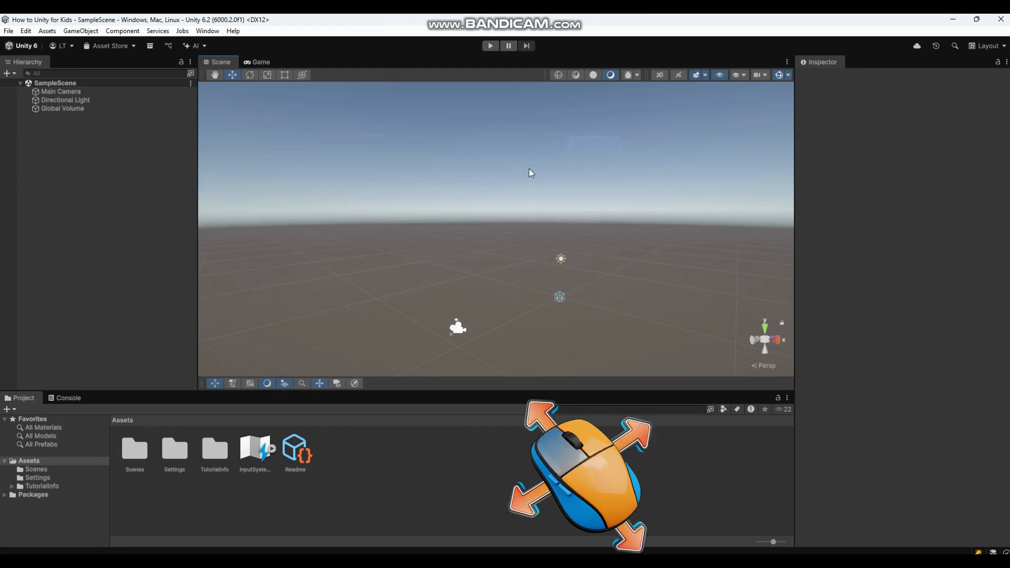
pyautogui.moveTo(601, 141); pyautogui.dragTo(590, 204)
pyautogui.moveTo(560, 234); pyautogui.dragTo(436, 348)
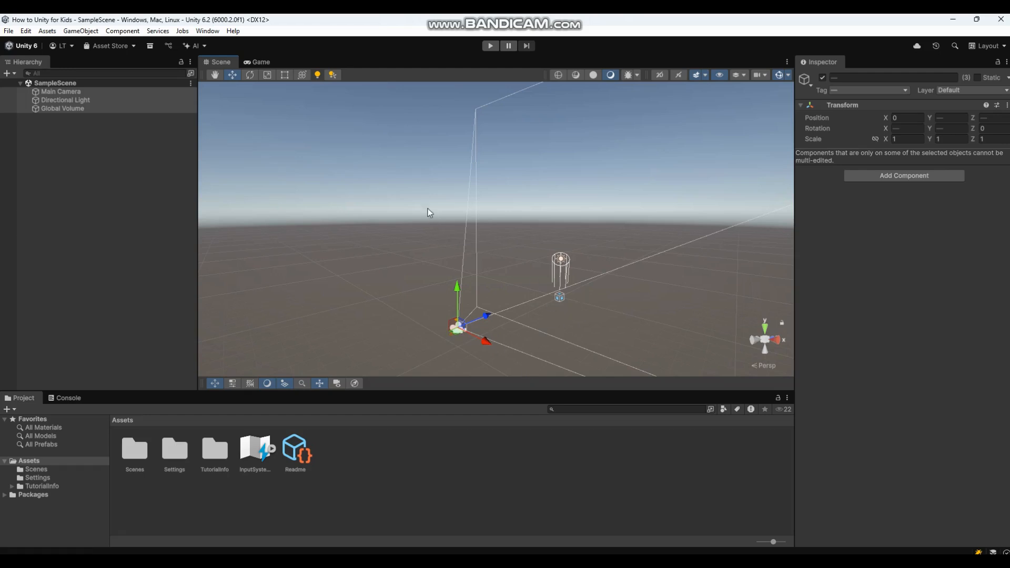
pyautogui.click(314, 134)
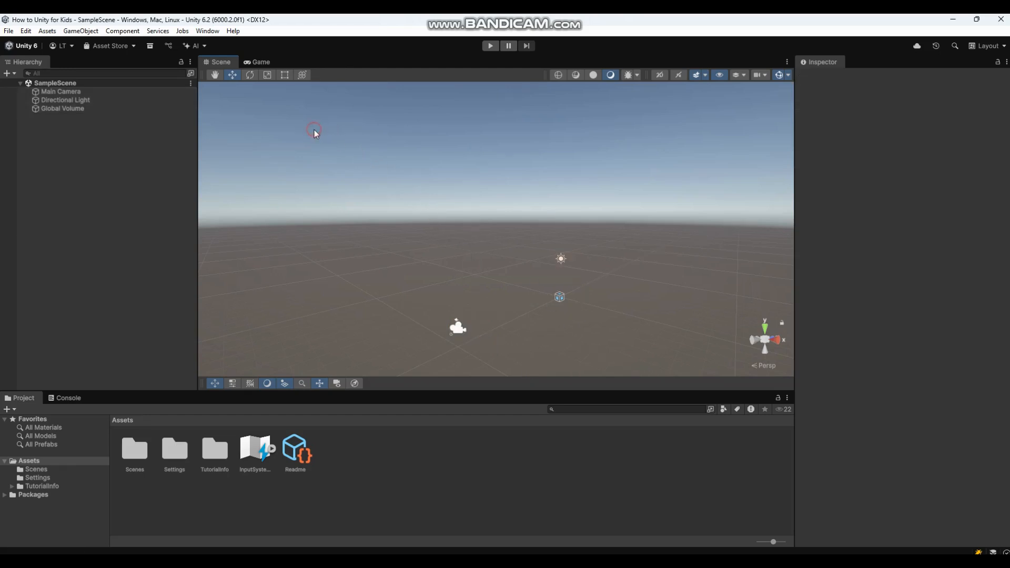
# Select the scene objects in turn, from the Directional Light to the Global Volume, to view their Inspector properties
pyautogui.click(562, 261)
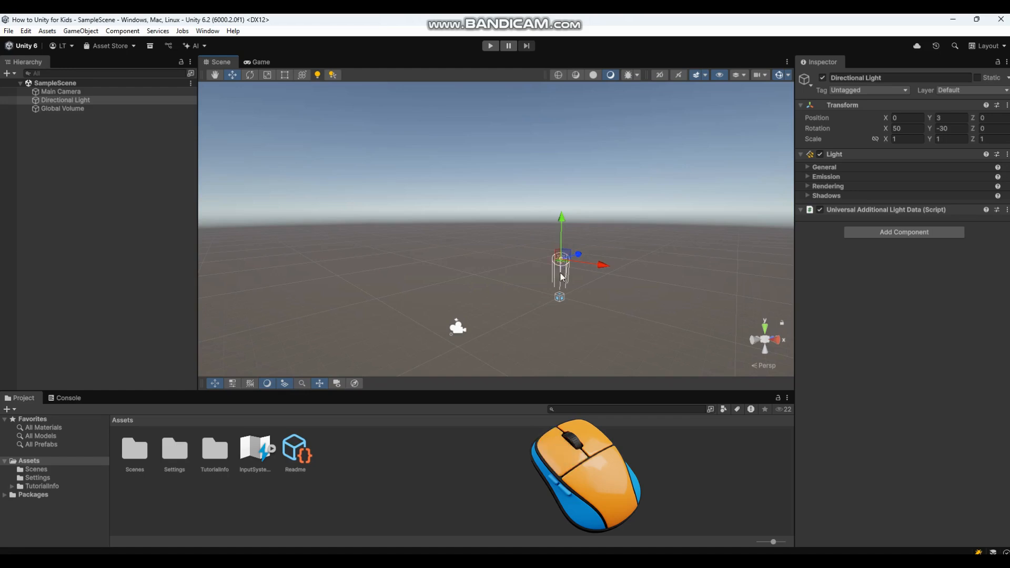
pyautogui.click(458, 327)
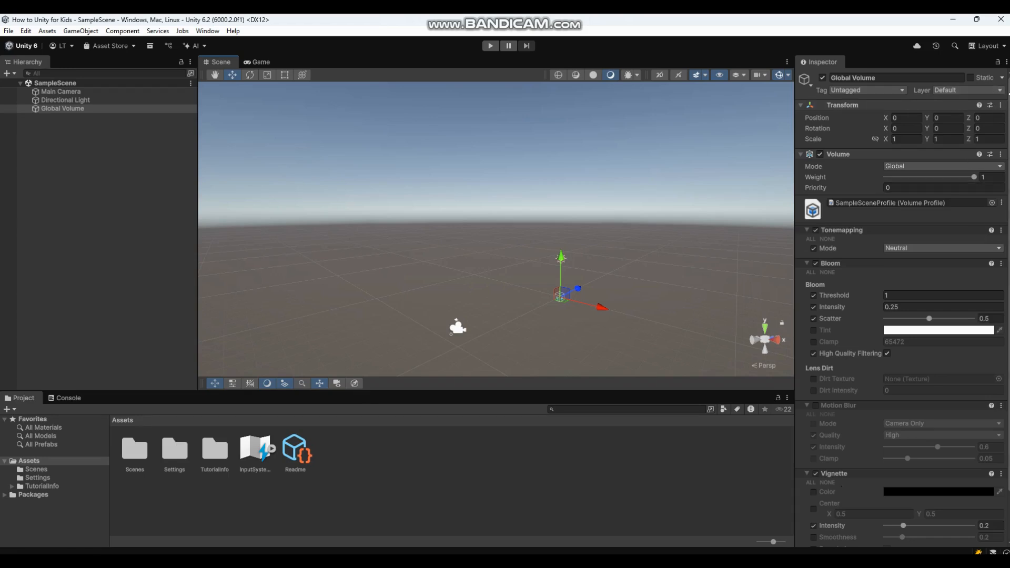
pyautogui.moveTo(1007, 89)
pyautogui.mouseDown()
pyautogui.moveTo(1007, 151)
pyautogui.moveTo(1007, 79)
pyautogui.mouseUp()
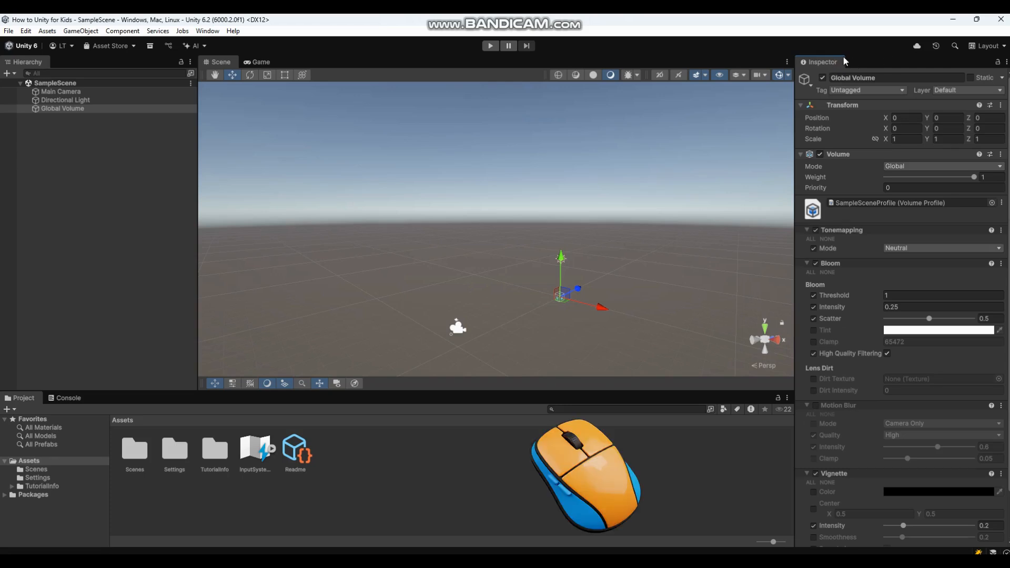
# Close the Inspector and restore the editor's Default window layout
pyautogui.rightClick(830, 65)
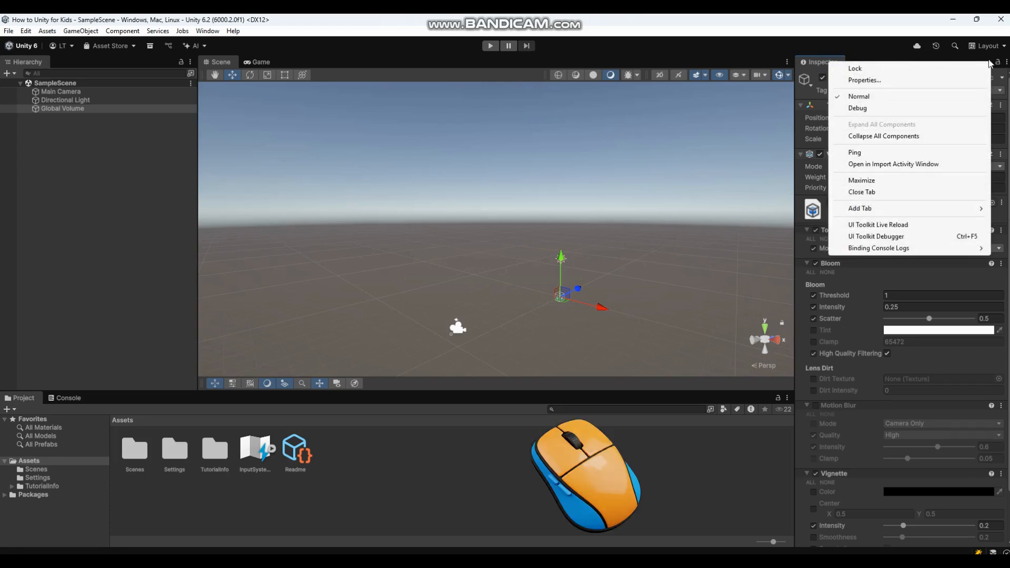
pyautogui.click(1006, 62)
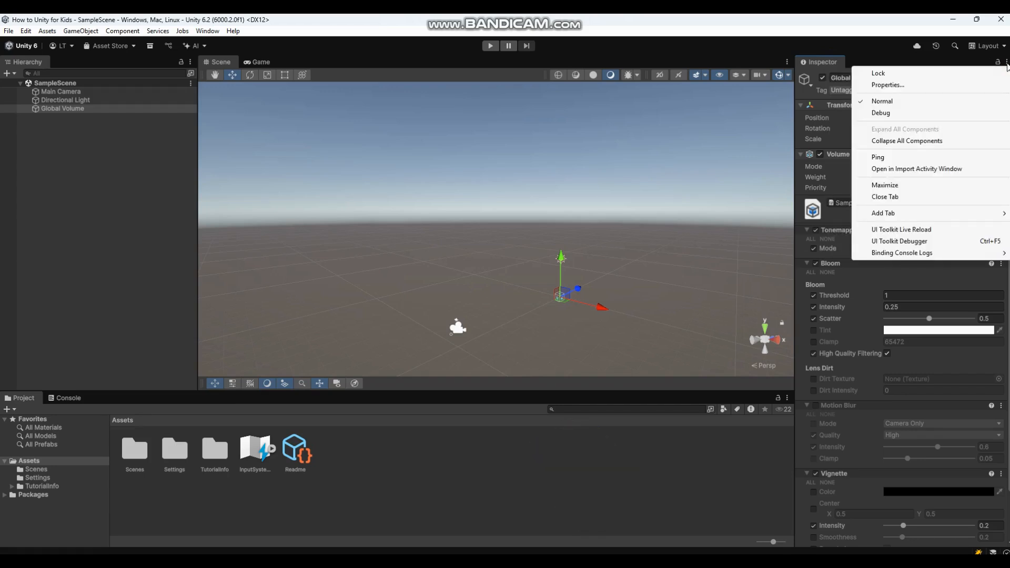
pyautogui.click(895, 196)
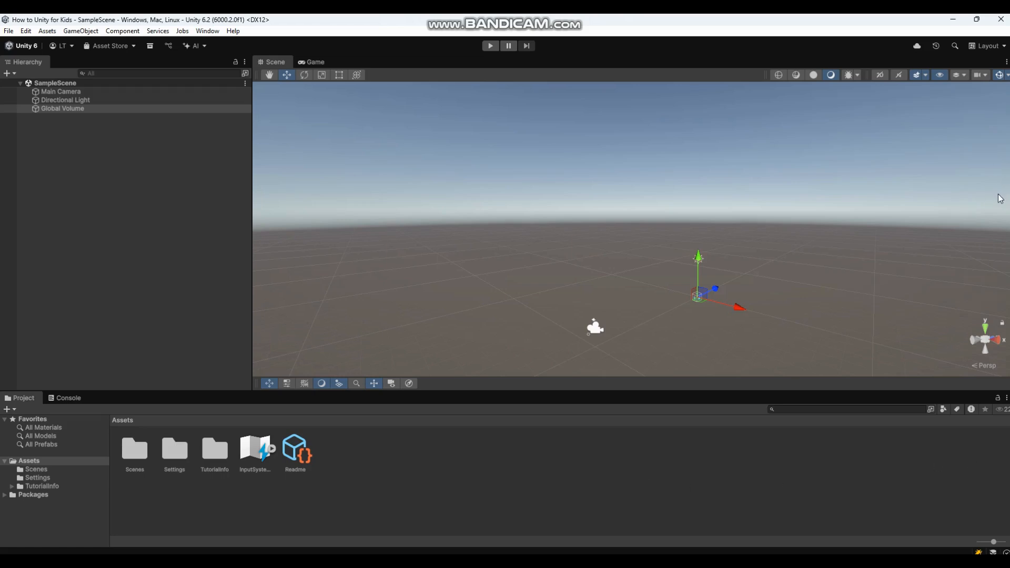
pyautogui.click(1001, 49)
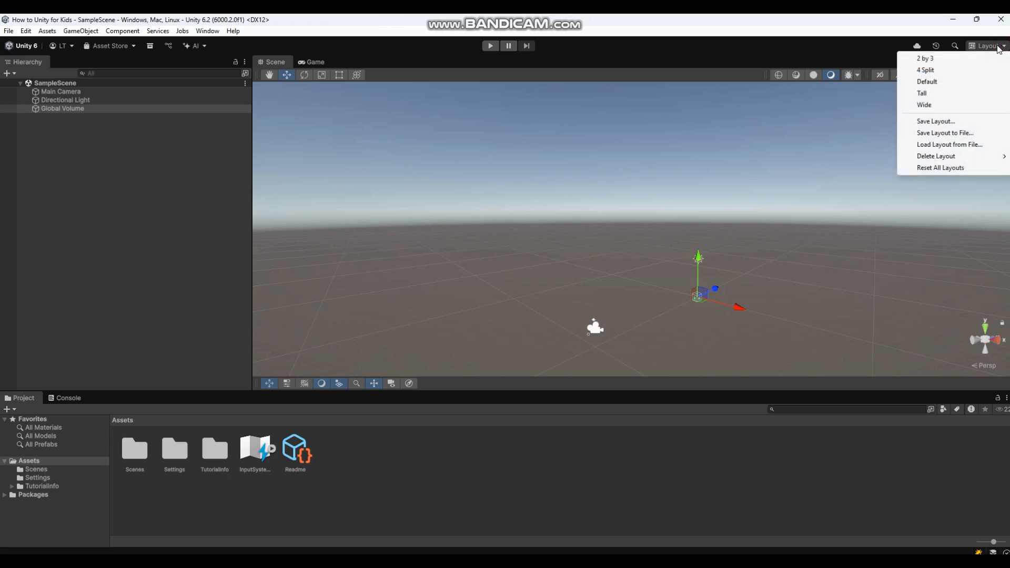
pyautogui.click(927, 83)
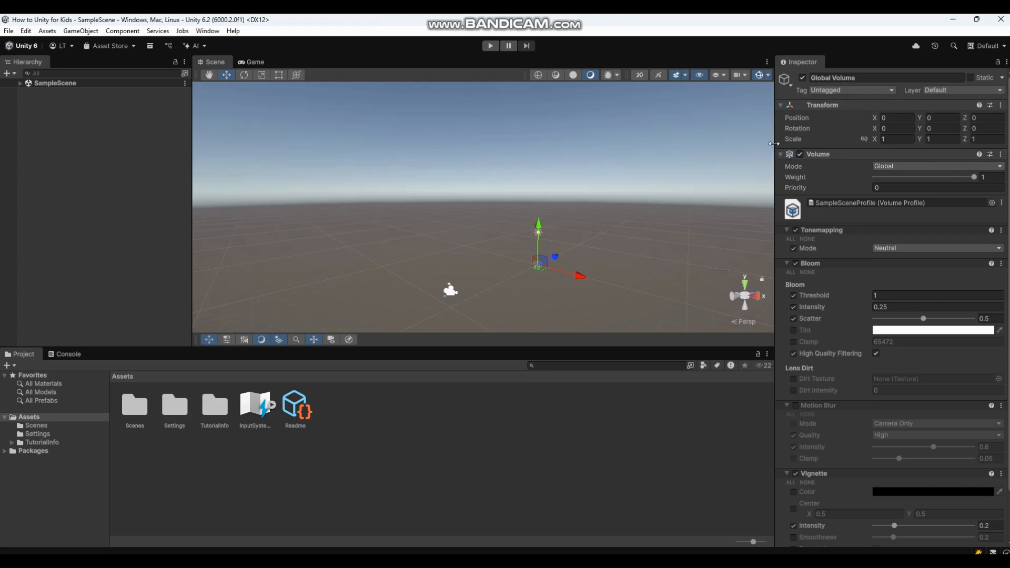
# Resize the editor areas: widen the Inspector, narrow the Hierarchy and make the Project window shorter
pyautogui.click(774, 196)
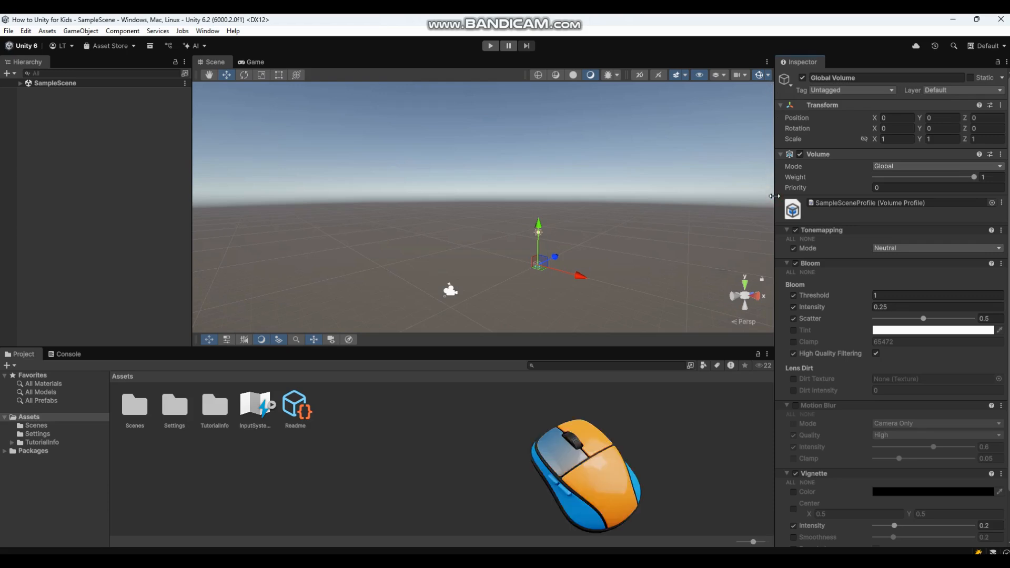
pyautogui.moveTo(775, 195); pyautogui.dragTo(720, 205)
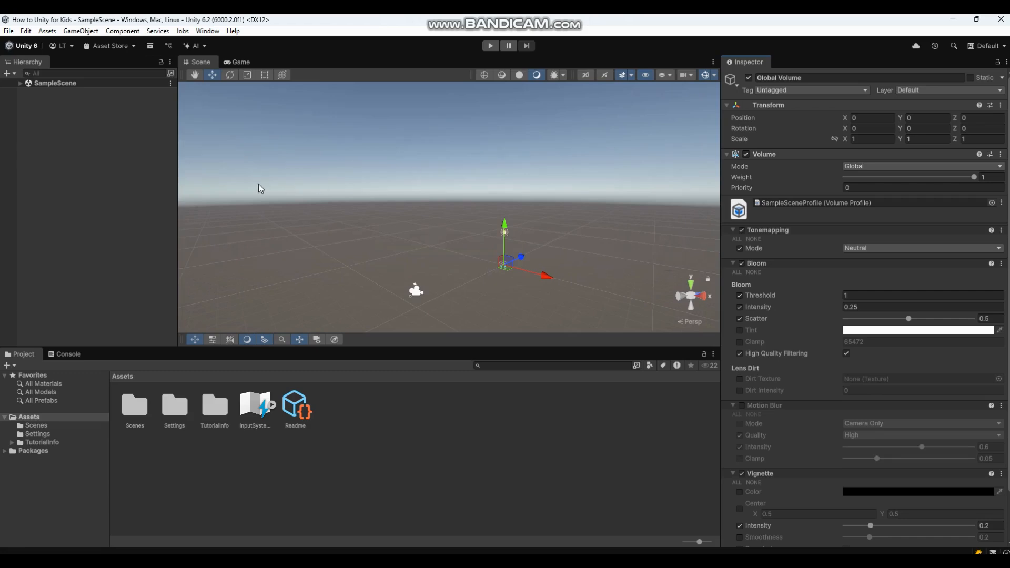
pyautogui.moveTo(178, 192); pyautogui.dragTo(144, 214)
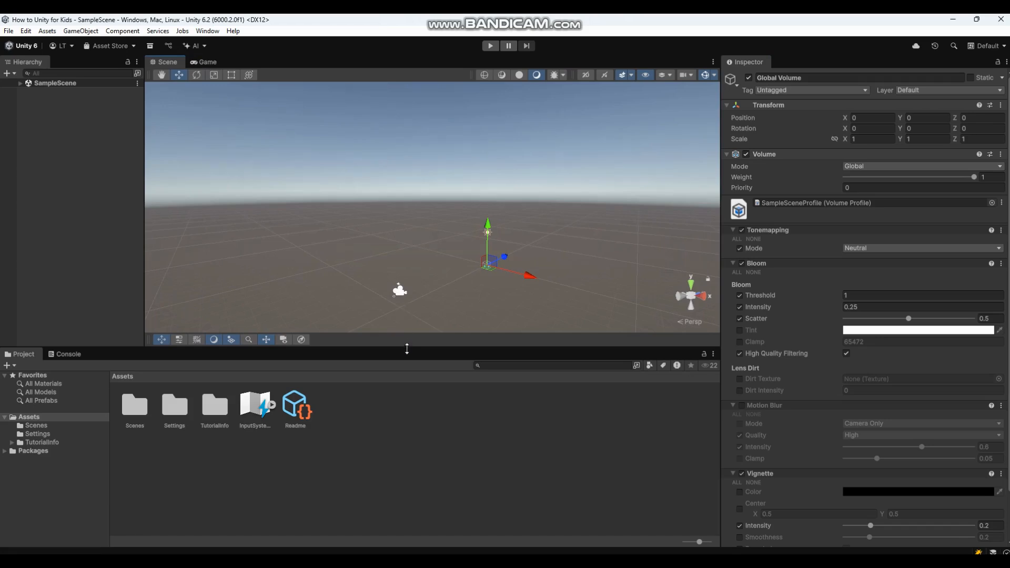
pyautogui.moveTo(408, 346); pyautogui.dragTo(415, 449)
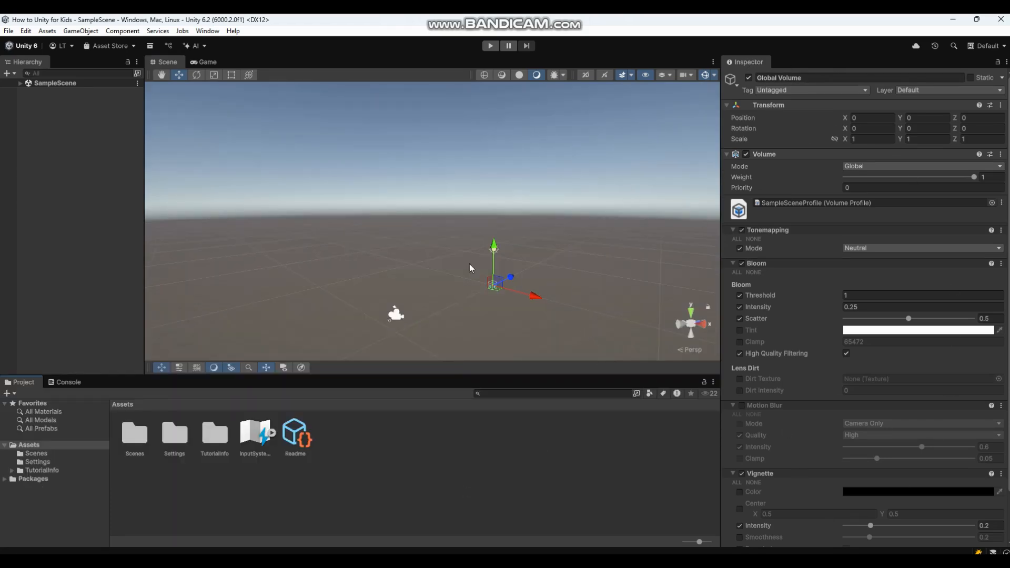
# Select the Main Camera and switch to the Game view to see what the camera renders
pyautogui.click(396, 317)
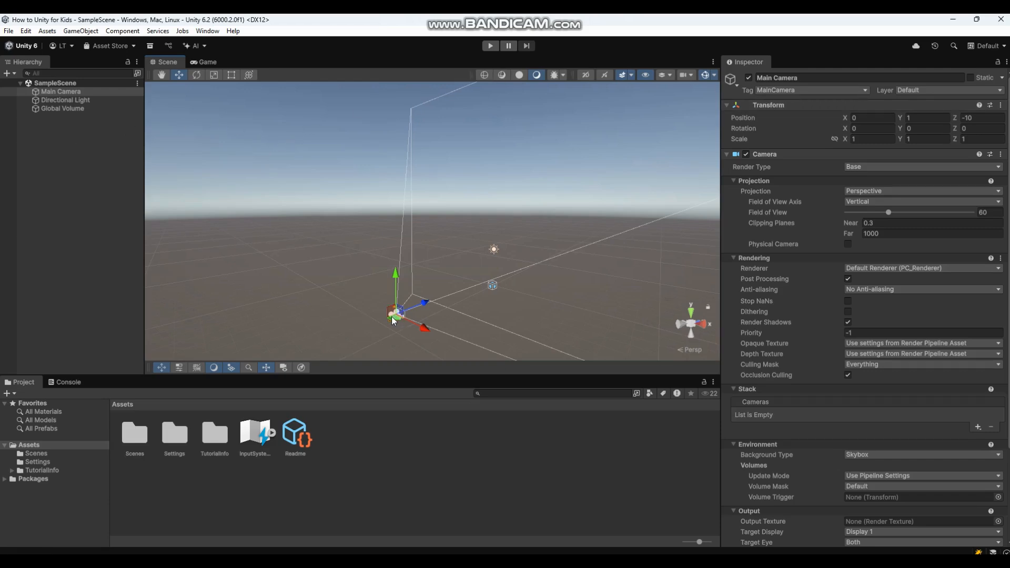
pyautogui.click(50, 92)
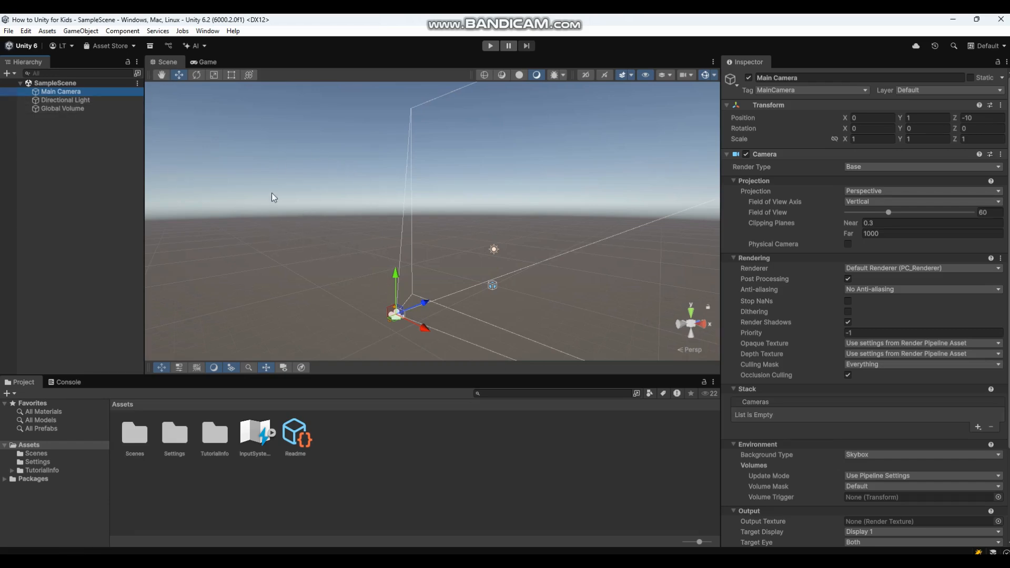
pyautogui.click(203, 61)
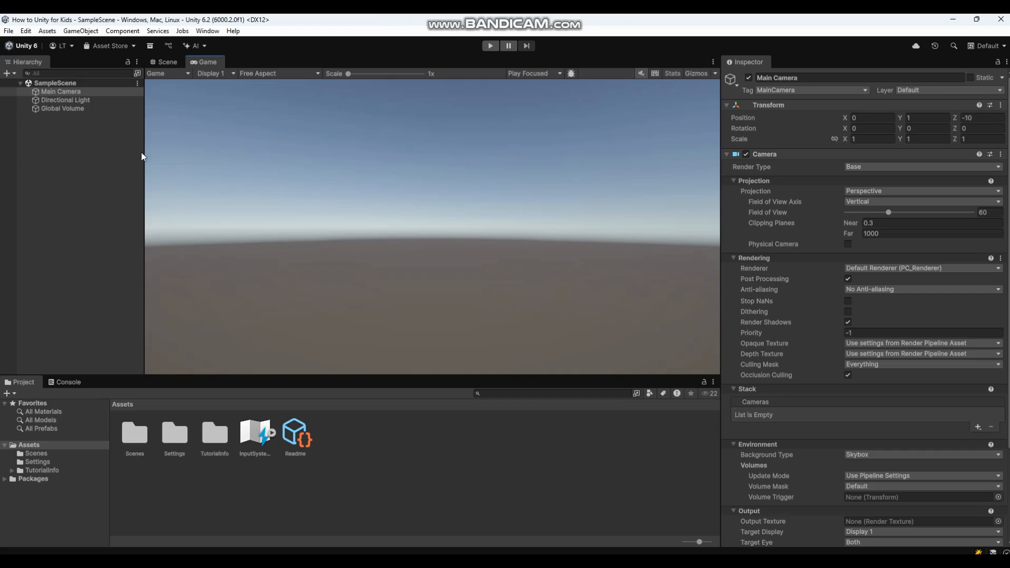
pyautogui.moveTo(143, 138); pyautogui.dragTo(145, 143)
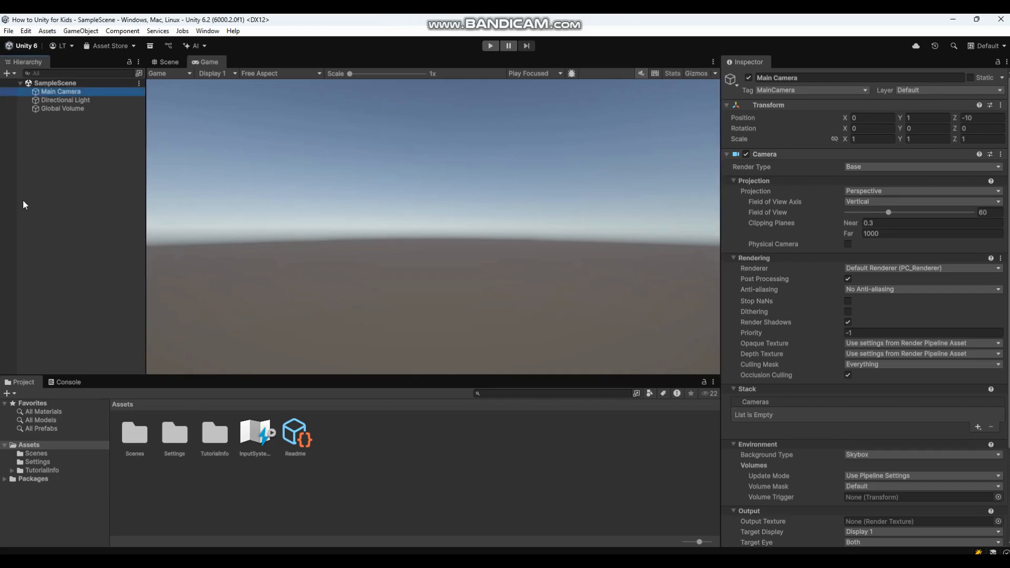
pyautogui.hotkey('ctrl', 'f')
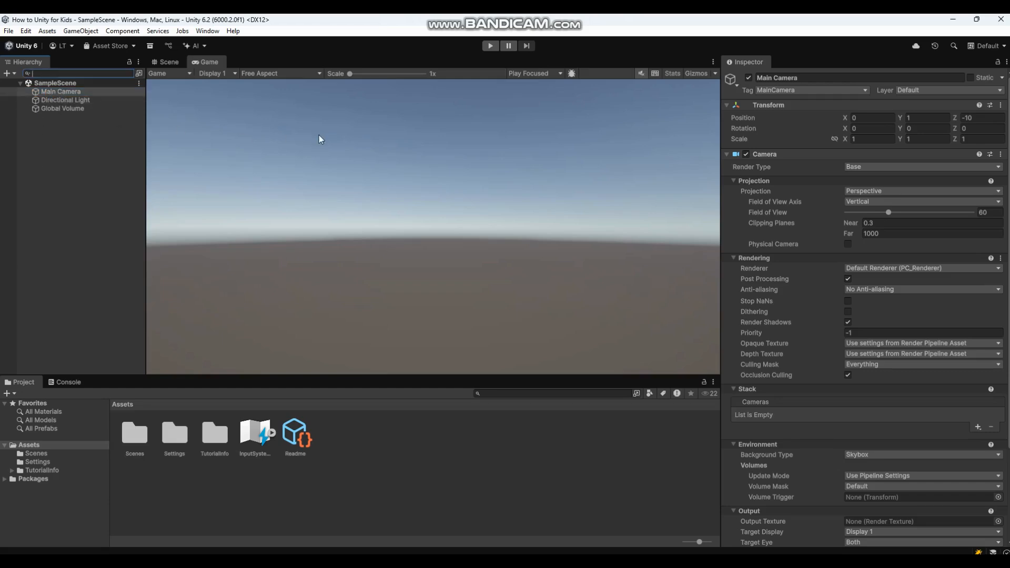
# Delete the Main Camera from SampleScene and undo the deletion
pyautogui.click(56, 90)
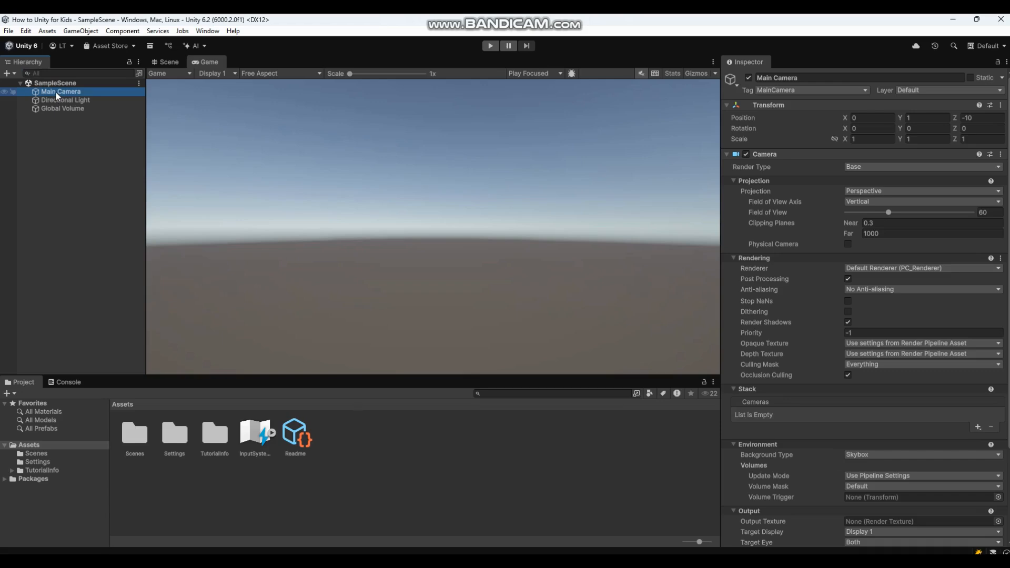
pyautogui.rightClick(55, 90)
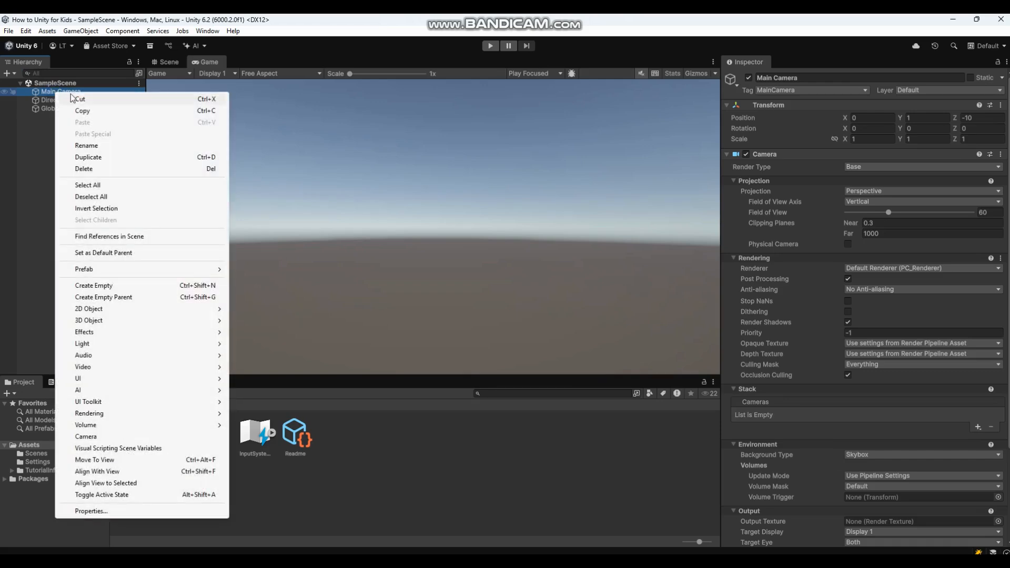
pyautogui.click(129, 168)
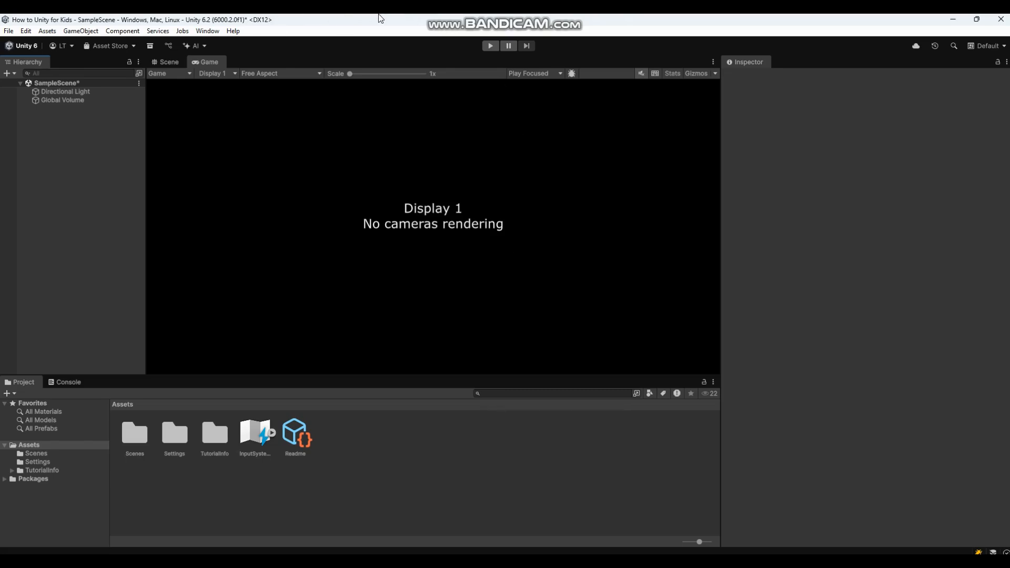
pyautogui.click(26, 31)
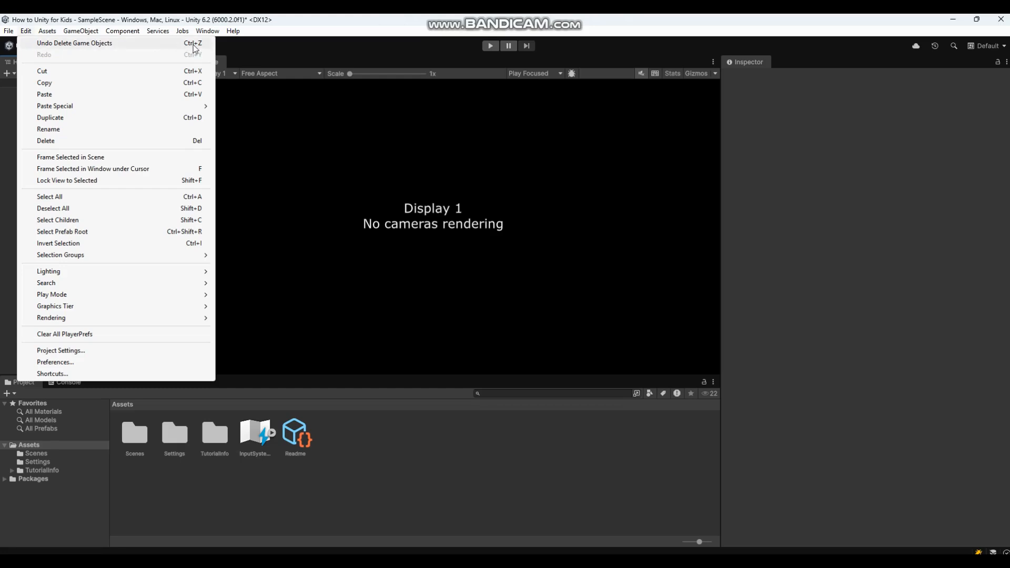
pyautogui.click(106, 44)
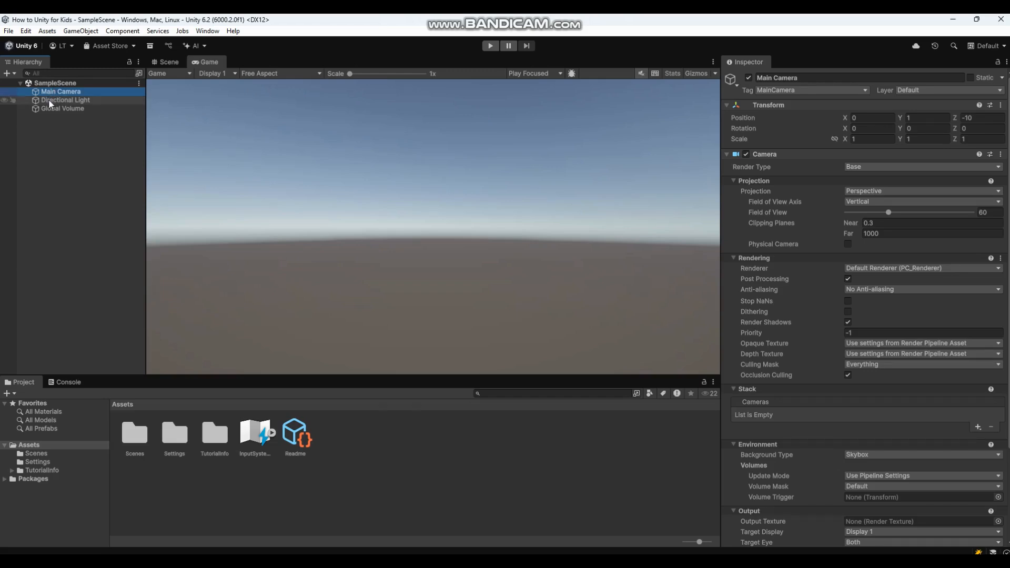
# Delete the Main Camera again and look around the scene in the Scene view
pyautogui.press('Delete')
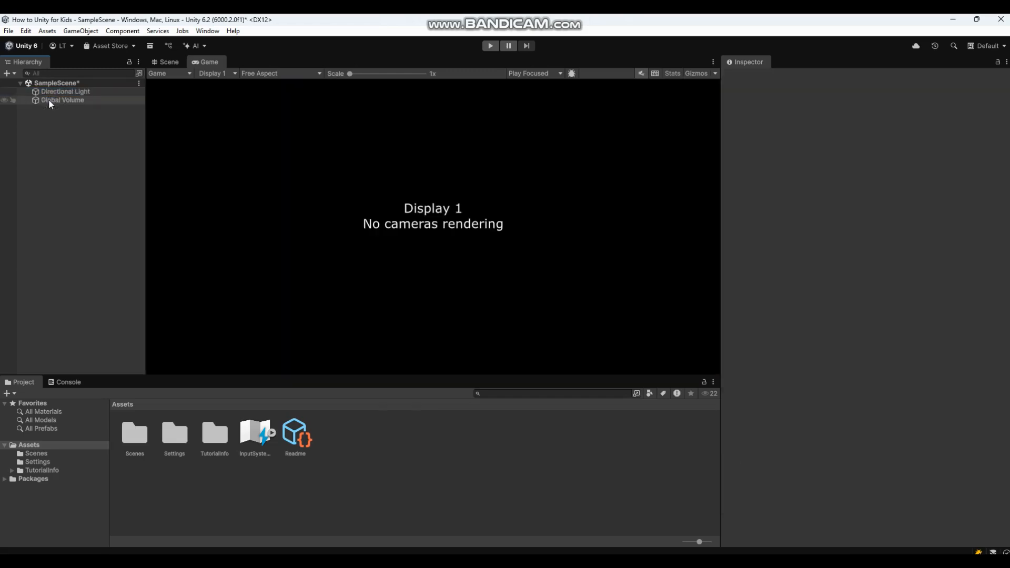
pyautogui.click(165, 61)
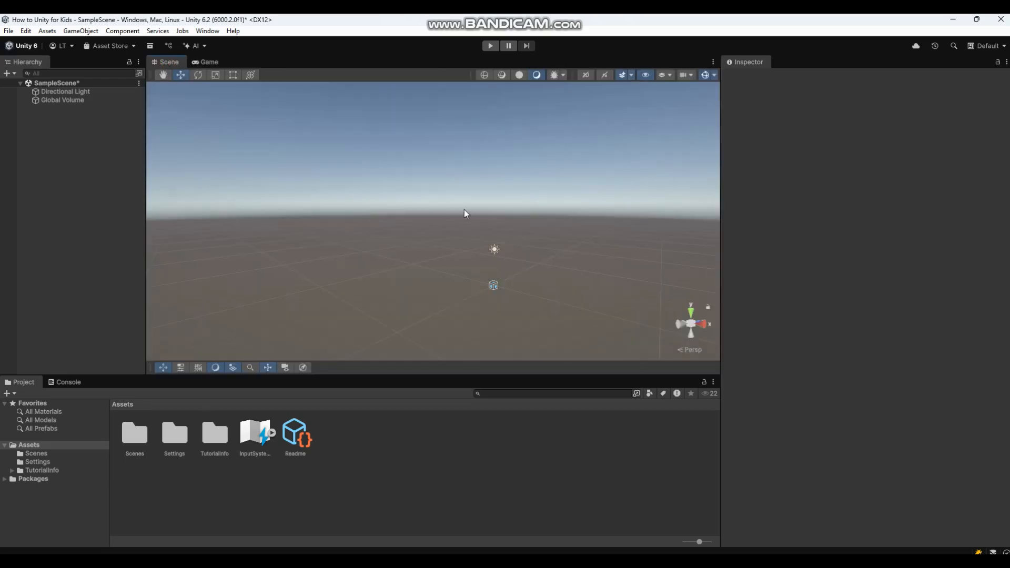
pyautogui.moveTo(430, 189); pyautogui.dragTo(759, 251, button='right')
pyautogui.moveTo(679, 237); pyautogui.dragTo(399, 215, button='right')
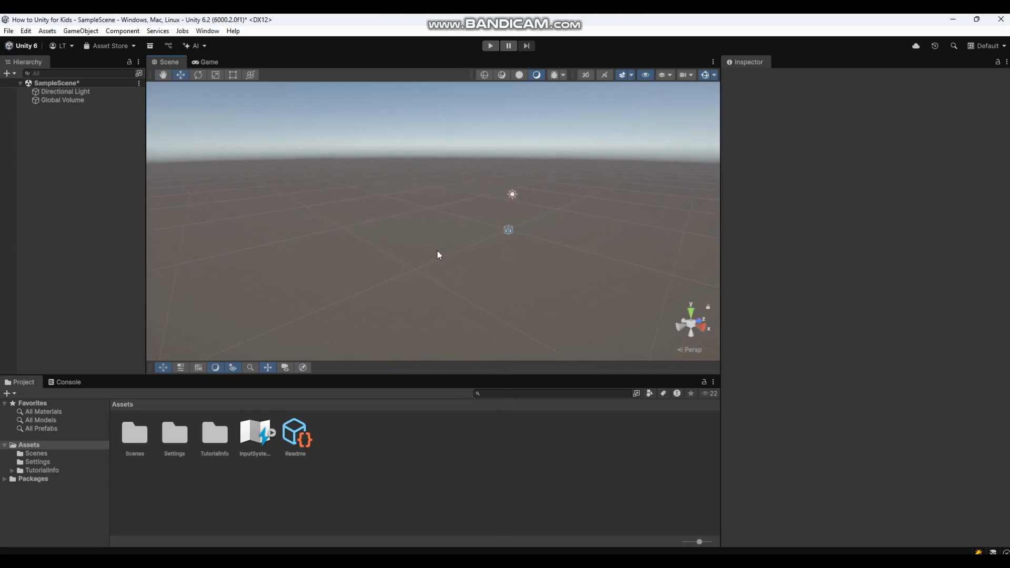
# Undo the deletion of the Main Camera and delete it from SampleScene again
pyautogui.click(83, 154)
pyautogui.hotkey('ctrl', 'z')
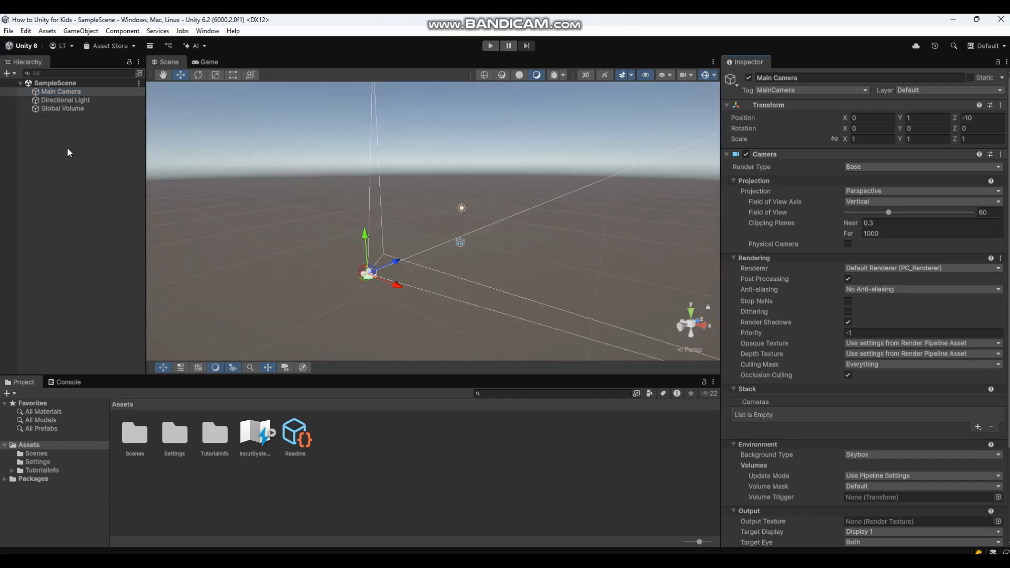
pyautogui.click(90, 92)
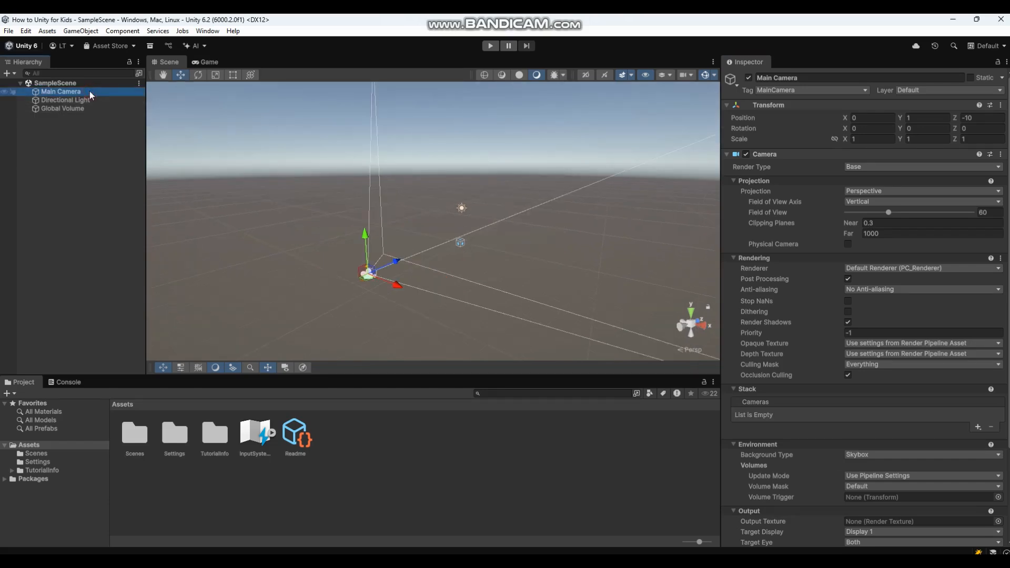
pyautogui.press('Delete')
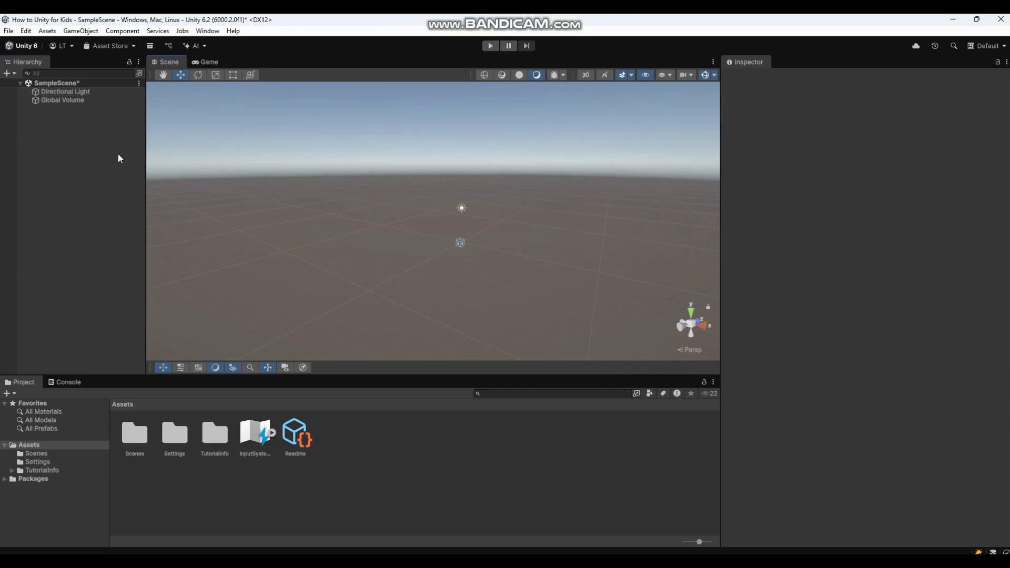
# Add a new Camera object to SampleScene, keeping the default name Camera
pyautogui.click(25, 62)
pyautogui.rightClick(66, 130)
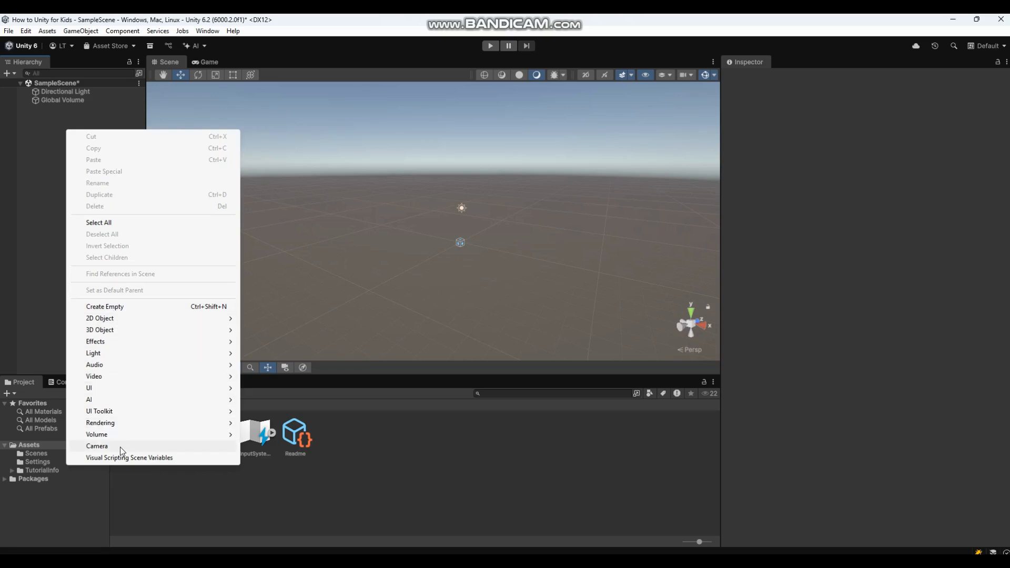
pyautogui.click(97, 446)
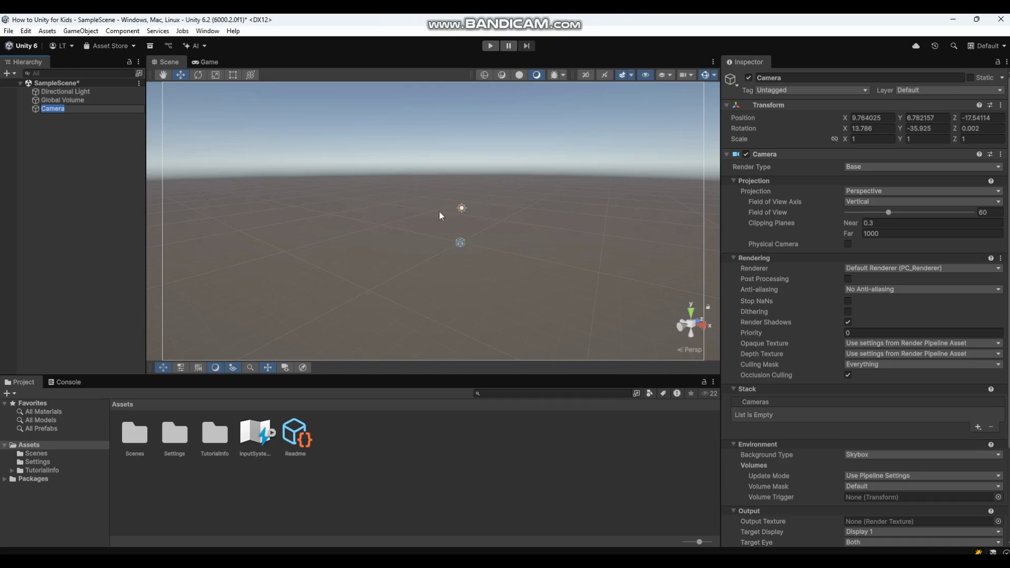
pyautogui.press('s')
pyautogui.moveTo(416, 214); pyautogui.dragTo(541, 203, button='right')
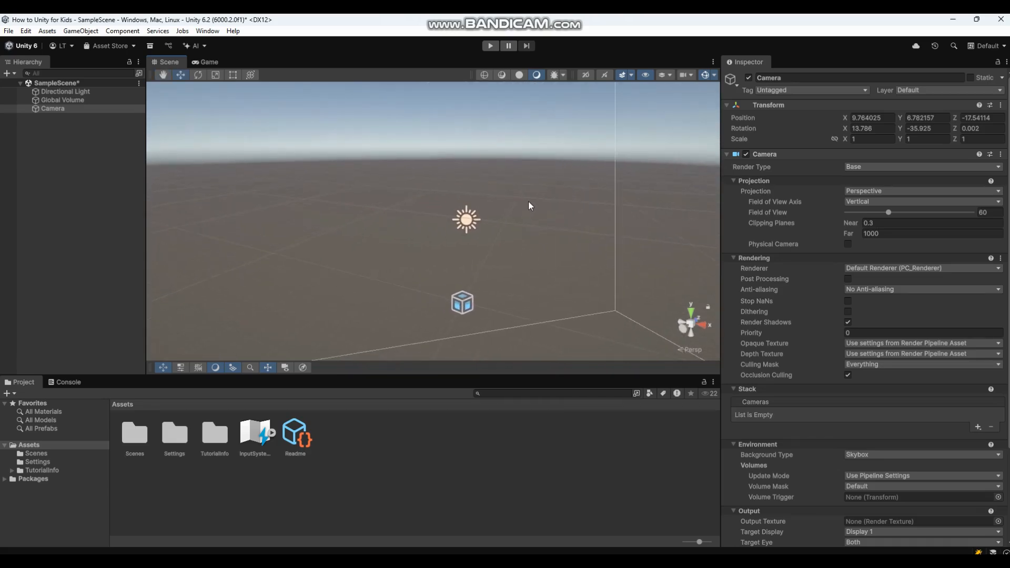
# Select the Directional Light in the Scene view and look at it from different sides
pyautogui.click(466, 219)
pyautogui.moveTo(567, 242); pyautogui.dragTo(528, 244, button='right')
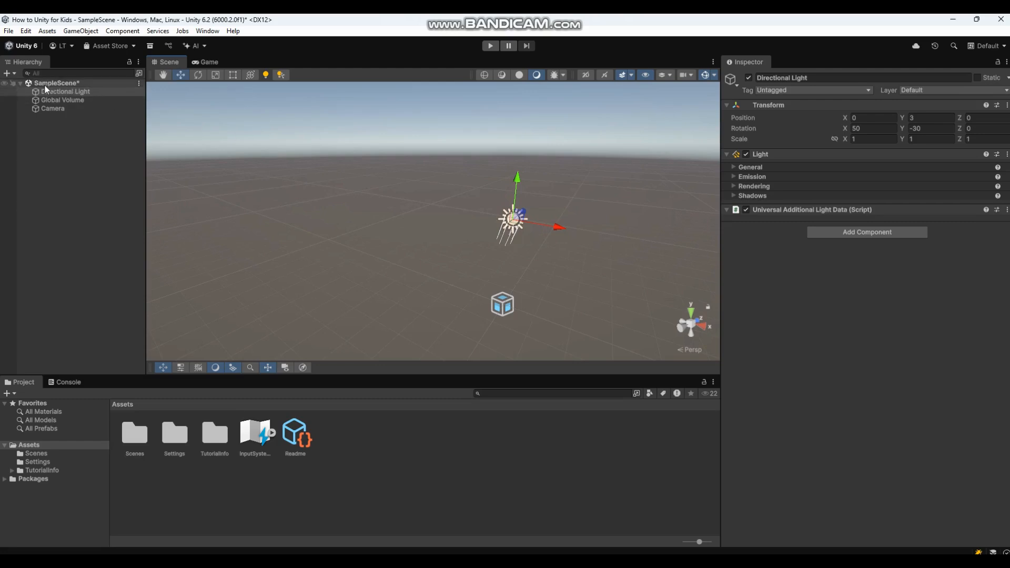
pyautogui.moveTo(569, 214); pyautogui.dragTo(547, 225, button='right')
pyautogui.moveTo(583, 255); pyautogui.dragTo(831, 259, button='right')
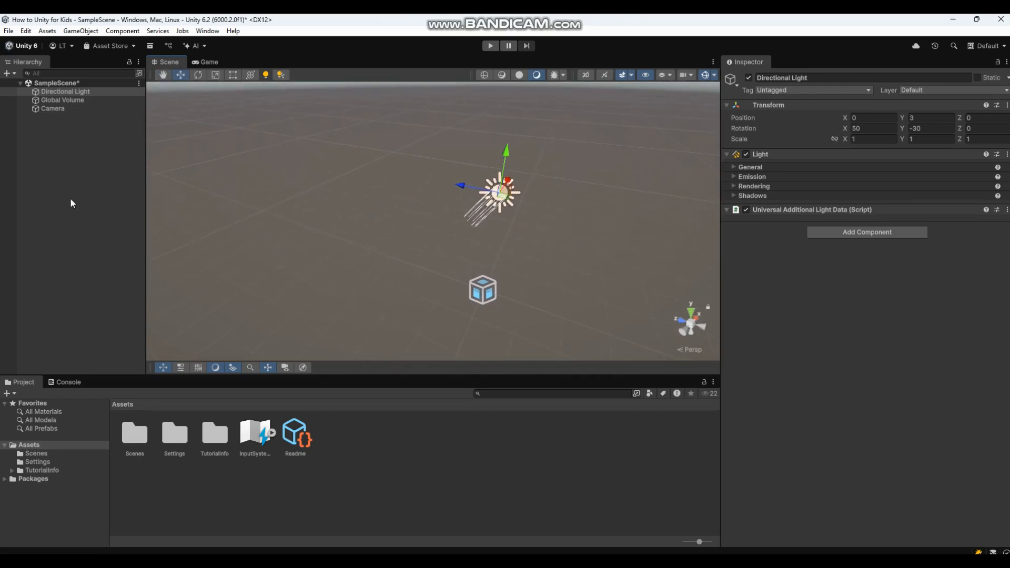
# Add a Cube 3D object to the scene from the Hierarchy
pyautogui.rightClick(352, 245)
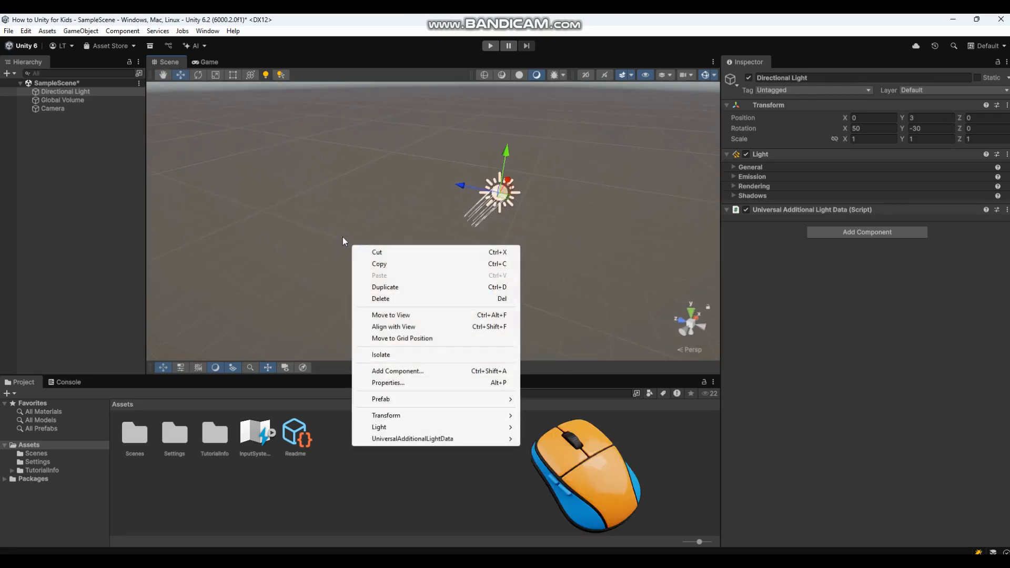
pyautogui.click(103, 192)
pyautogui.rightClick(89, 188)
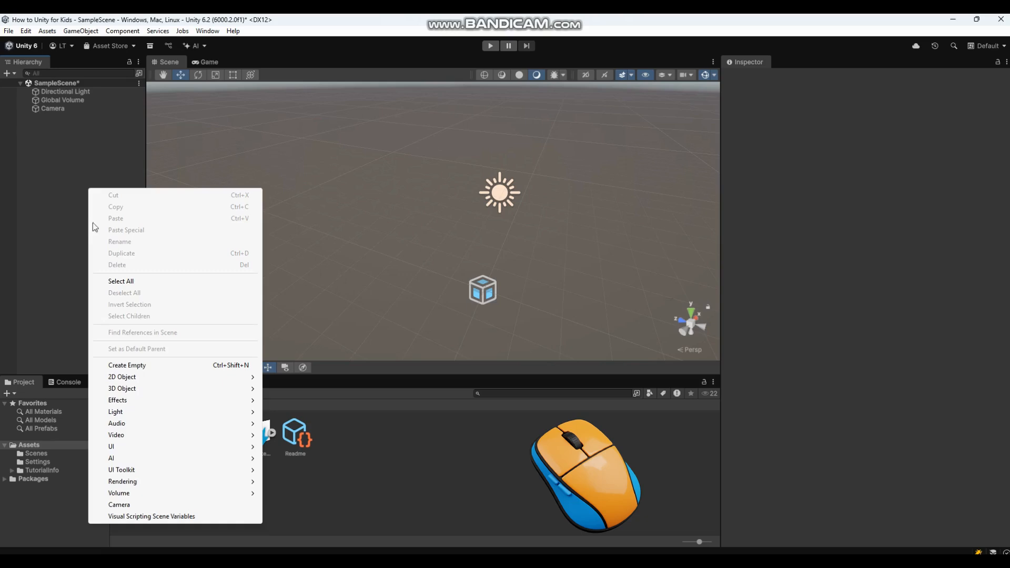
pyautogui.click(156, 389)
pyautogui.click(305, 393)
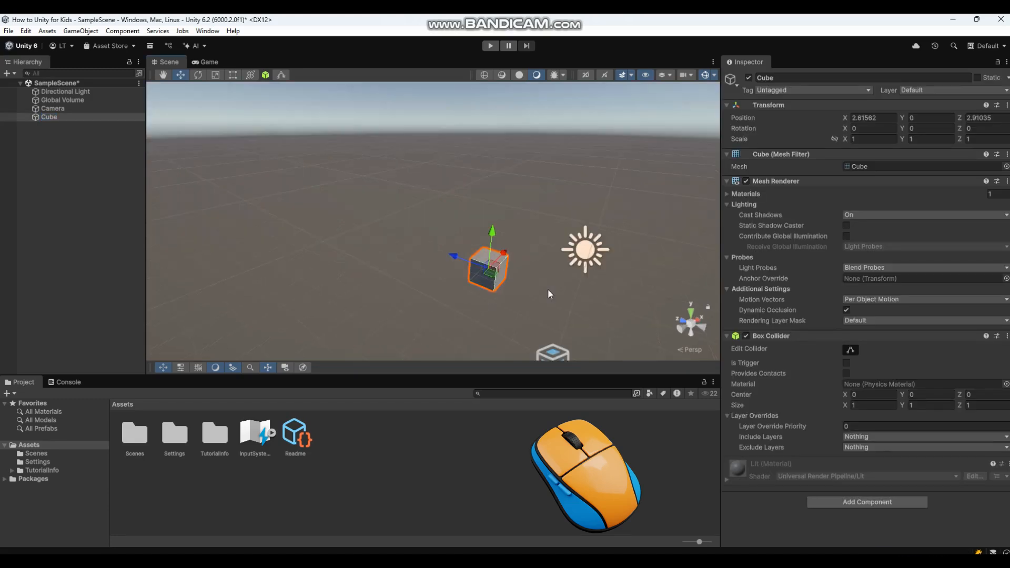
pyautogui.moveTo(547, 289); pyautogui.dragTo(480, 275, button='middle')
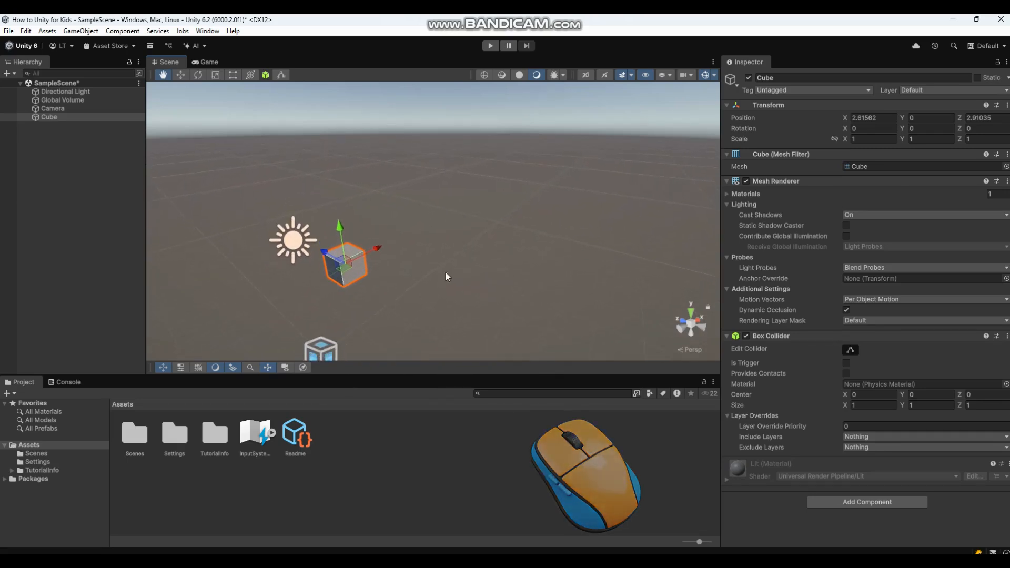
pyautogui.scroll(1, 447, 276)
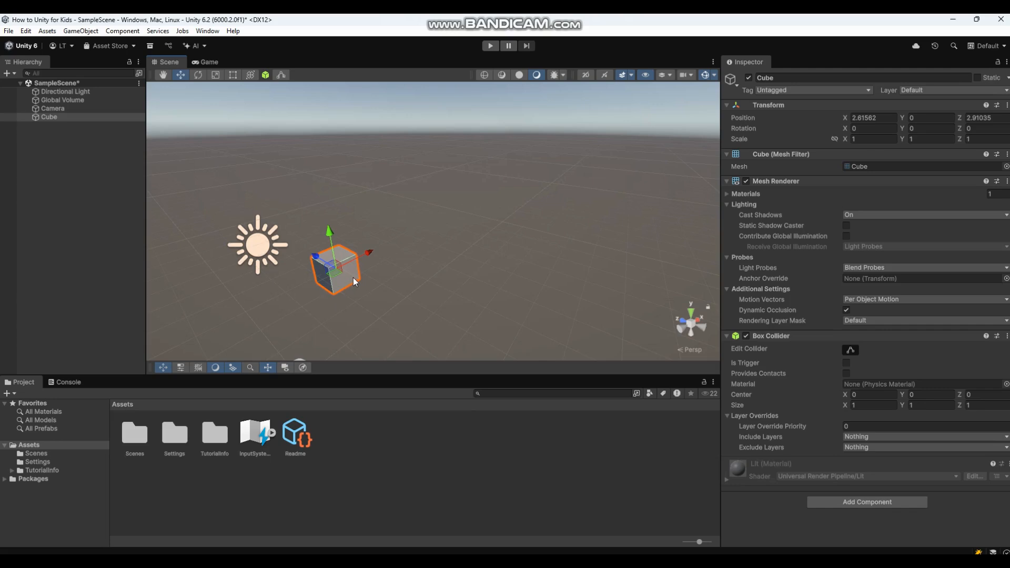
# Select the Directional Light and raise it to a Y position of 5.25
pyautogui.click(258, 251)
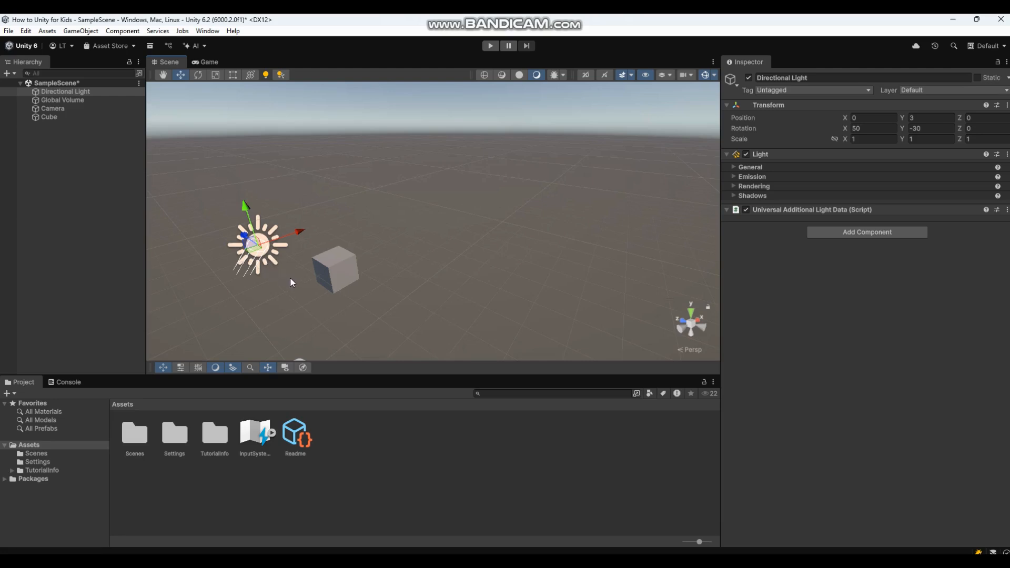
pyautogui.moveTo(291, 278); pyautogui.dragTo(273, 291, button='middle')
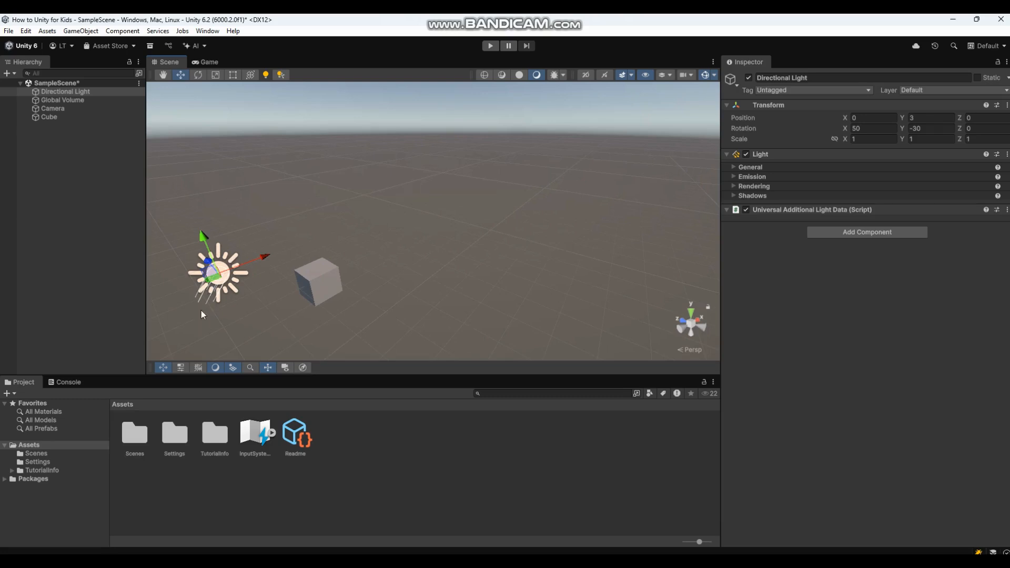
pyautogui.moveTo(253, 297); pyautogui.dragTo(243, 239, button='middle')
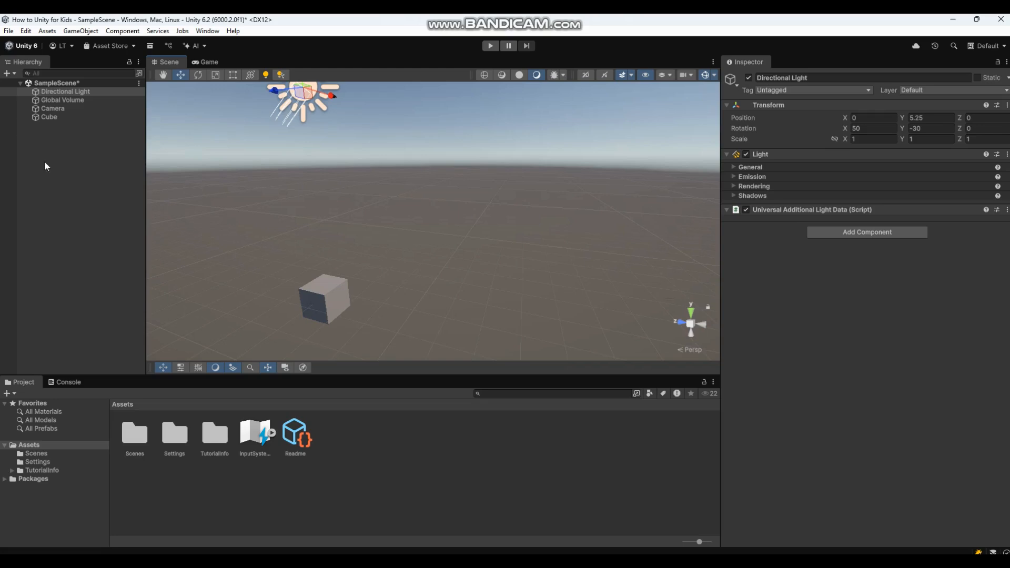
# Add a second Cube 3D object to the scene
pyautogui.rightClick(44, 162)
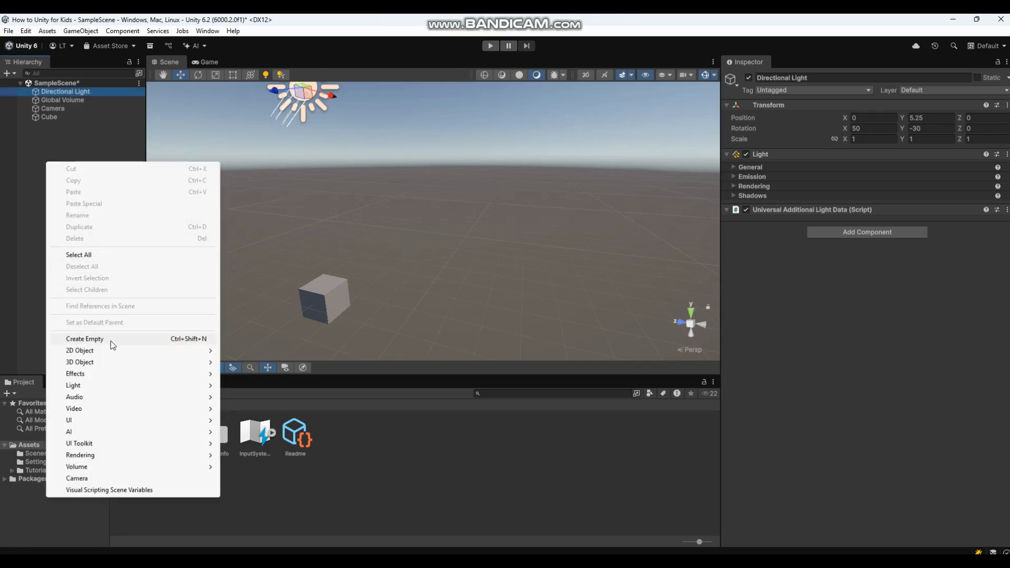
pyautogui.click(111, 360)
pyautogui.click(260, 363)
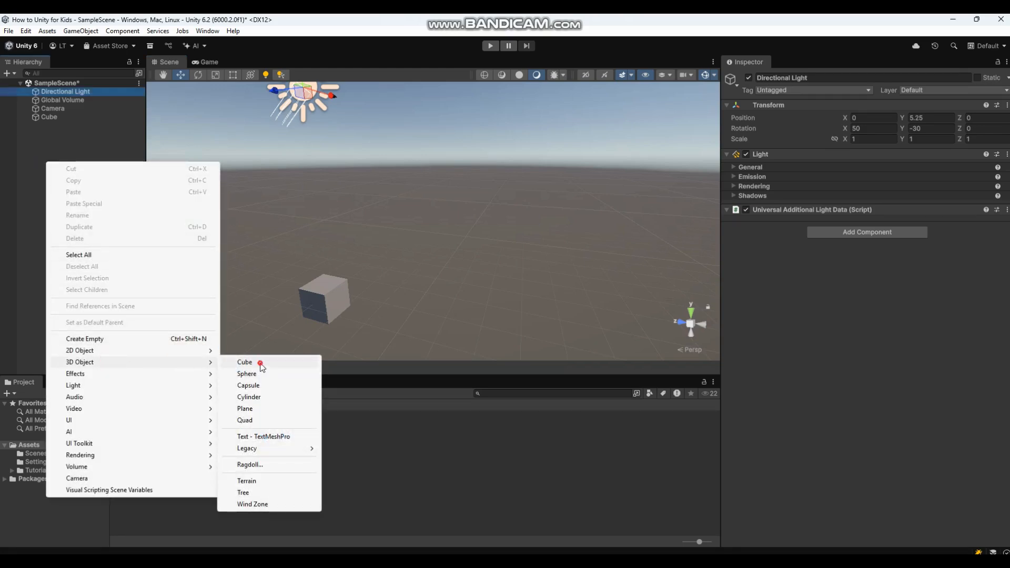
# Select the continuous range of Hierarchy objects from Cube (1) up to Directional Light, and clear the selection
pyautogui.click(56, 117)
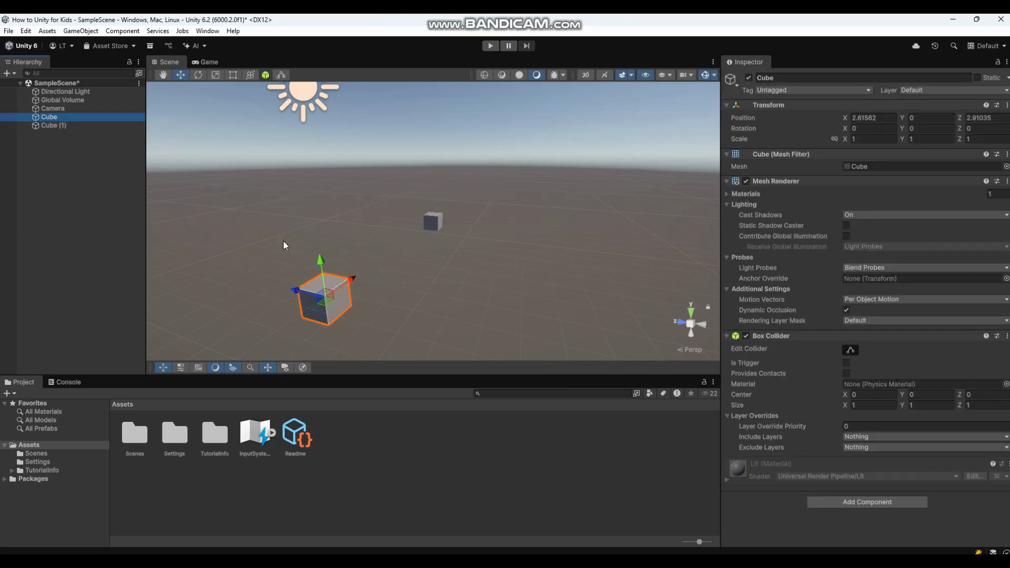
pyautogui.click(47, 124)
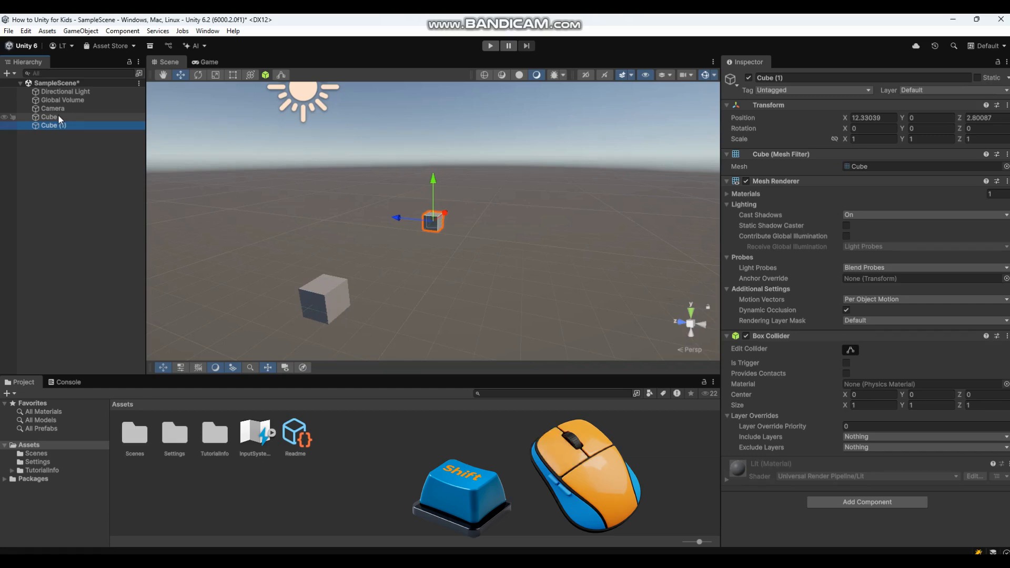
pyautogui.keyDown('shift'); pyautogui.click(58, 115); pyautogui.keyUp('shift')
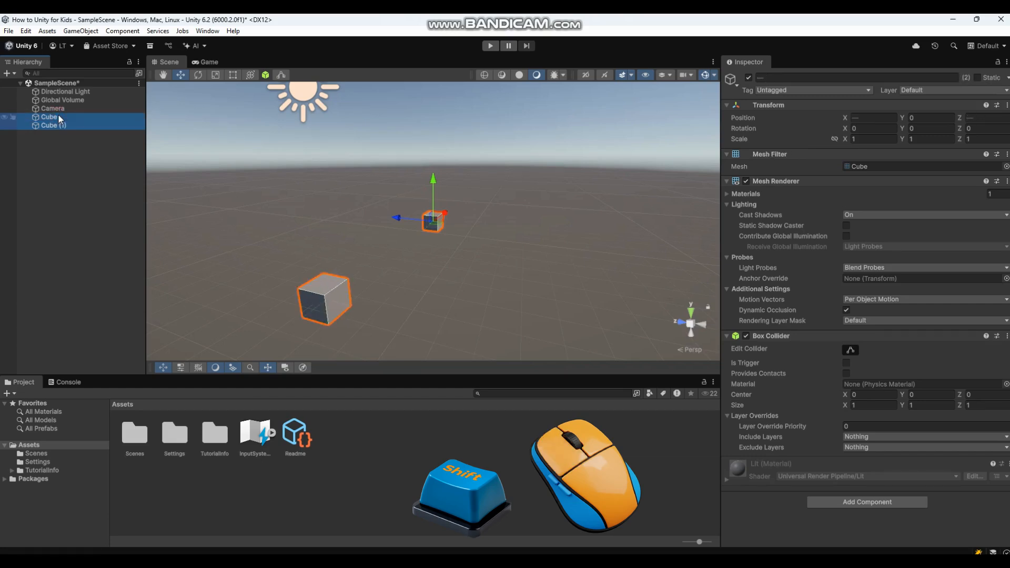
pyautogui.keyDown('shift'); pyautogui.click(62, 92); pyautogui.keyUp('shift')
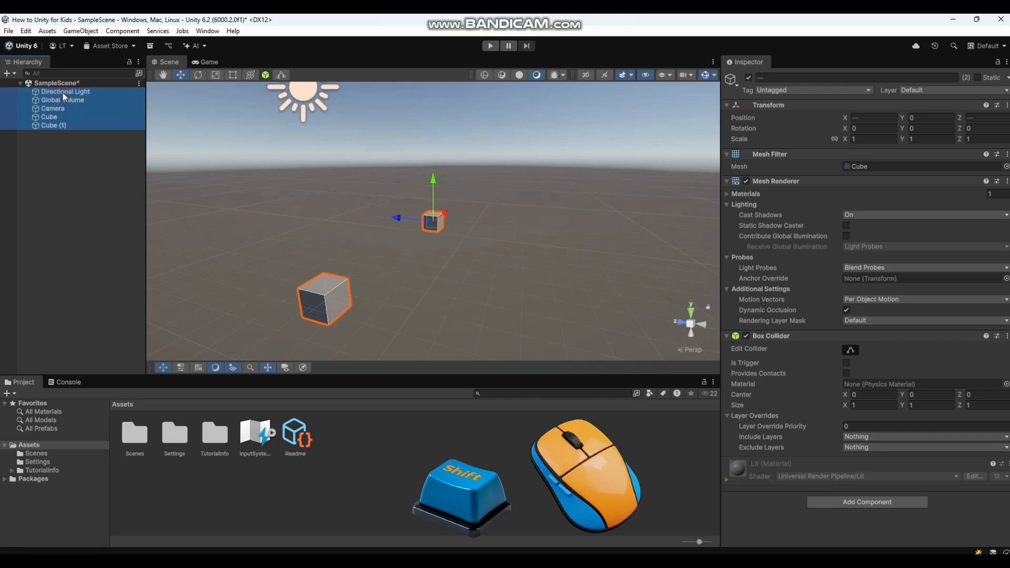
pyautogui.click(83, 165)
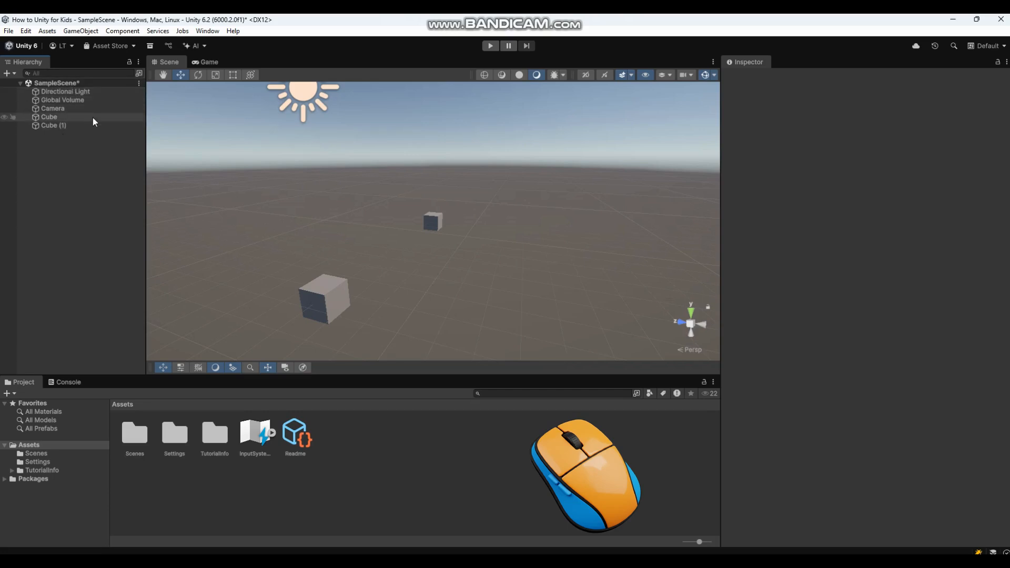
# Select Directional Light, Cube (1) and Cube individually in the Hierarchy, remove Directional Light from the selection, and deselect everything
pyautogui.click(69, 91)
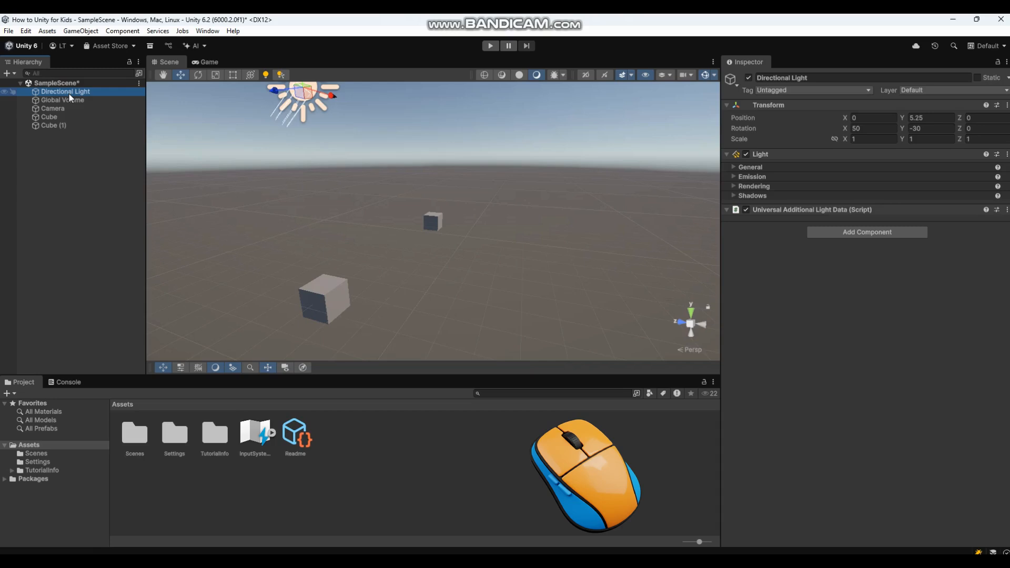
pyautogui.keyDown('ctrl'); pyautogui.click(65, 126); pyautogui.keyUp('ctrl')
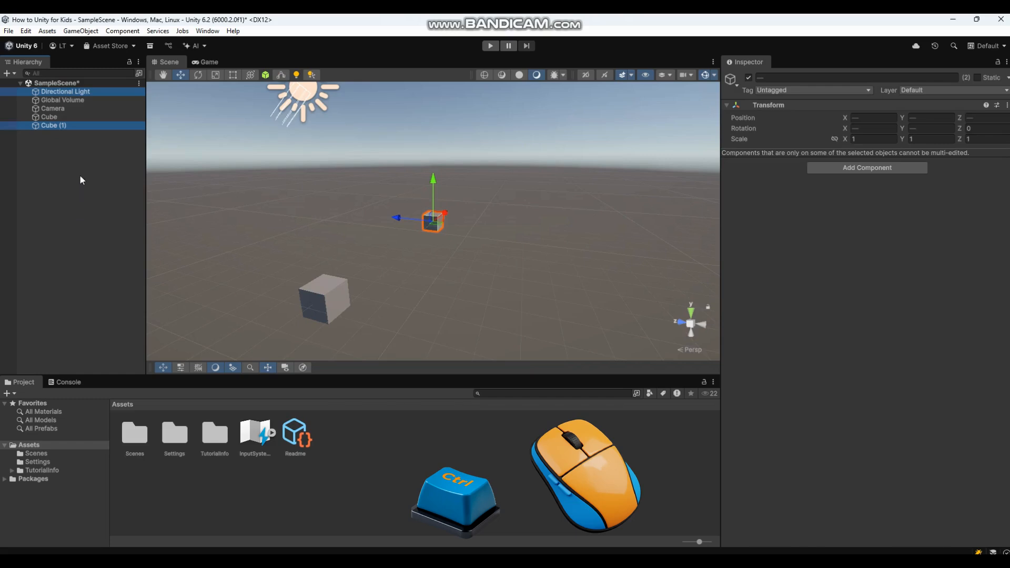
pyautogui.keyDown('ctrl'); pyautogui.click(69, 117); pyautogui.keyUp('ctrl')
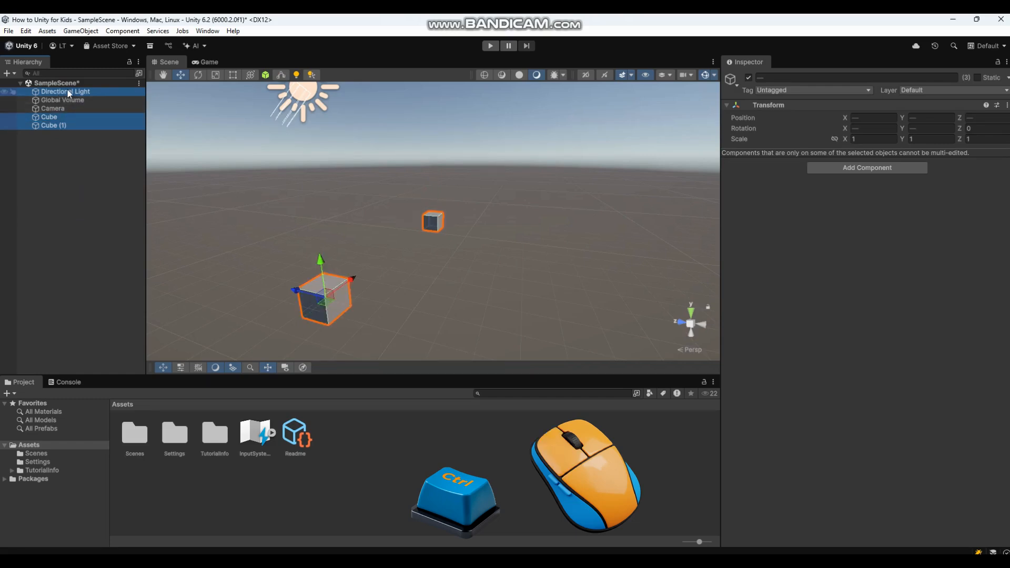
pyautogui.keyDown('ctrl'); pyautogui.click(65, 91); pyautogui.keyUp('ctrl')
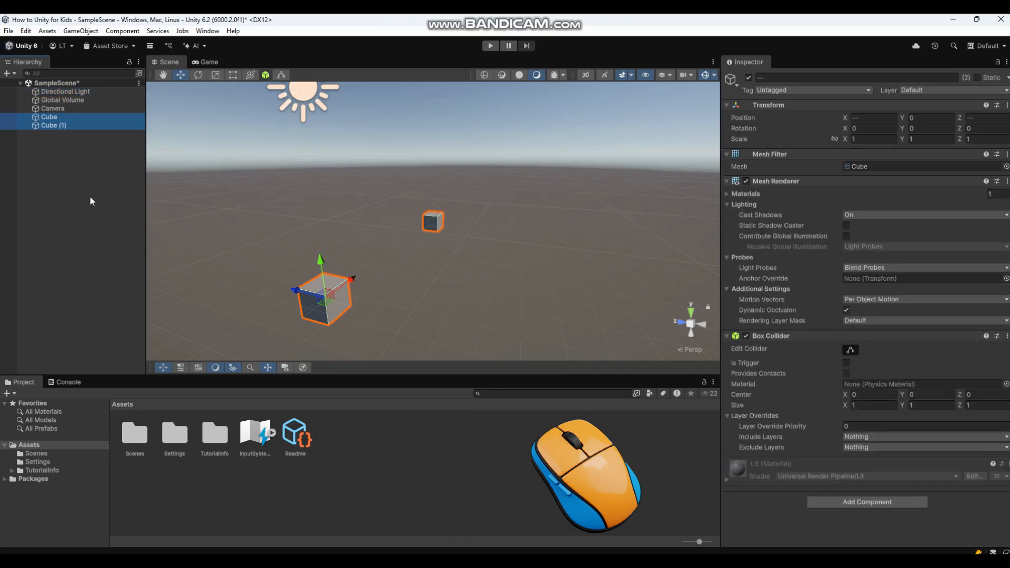
pyautogui.click(62, 153)
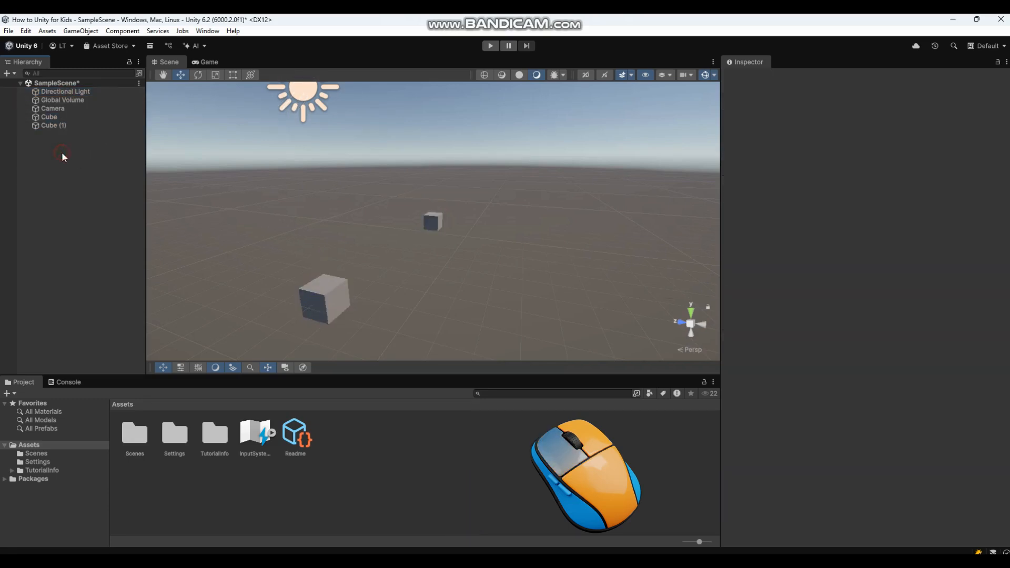
# Select the first Cube in the Scene view and move it along the ground to X 2.7, Z 1.7
pyautogui.click(340, 305)
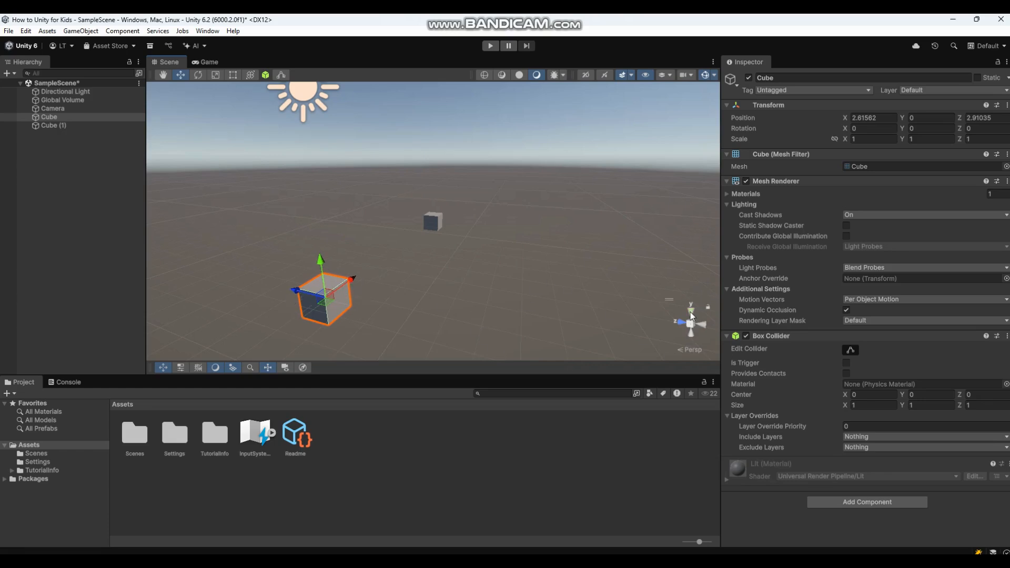
pyautogui.click(584, 276)
pyautogui.moveTo(583, 275); pyautogui.dragTo(505, 315, button='right')
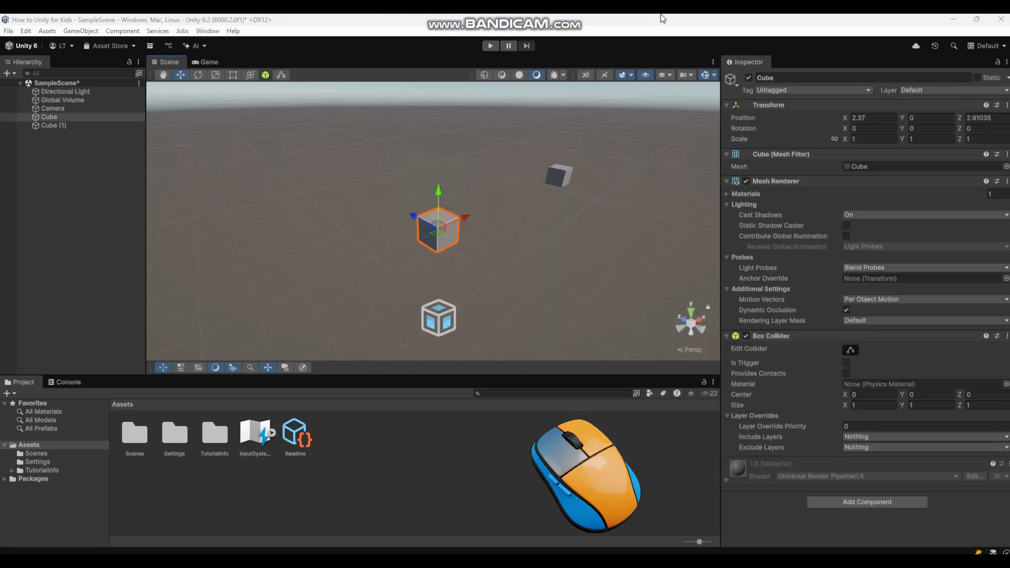
pyautogui.click(662, 19)
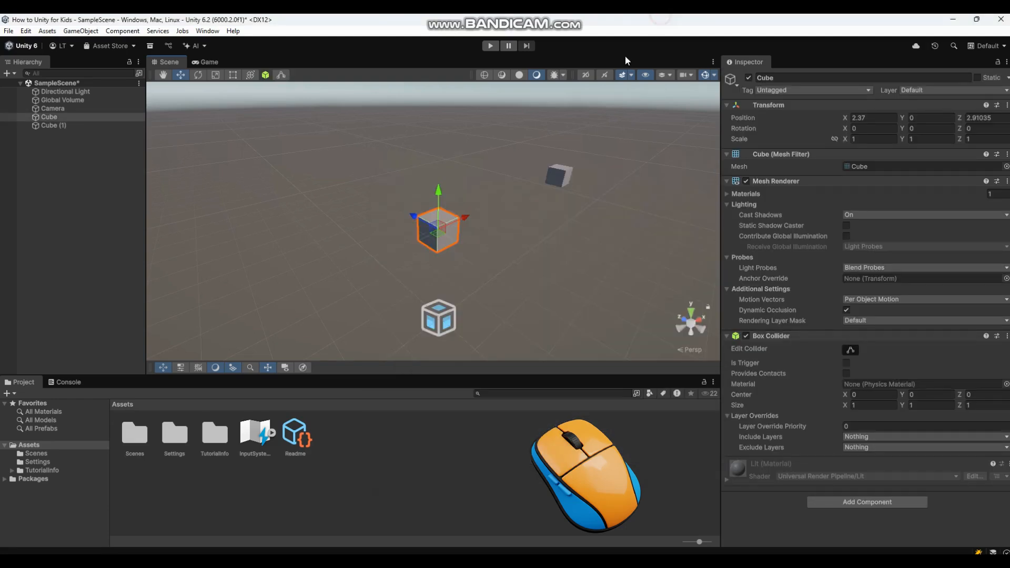
pyautogui.moveTo(455, 224); pyautogui.dragTo(482, 316)
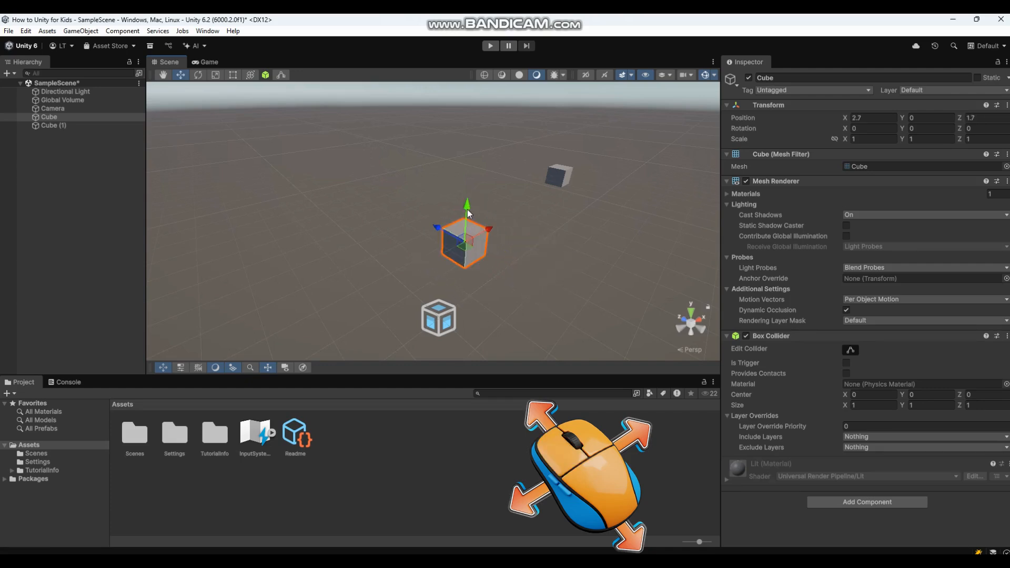
# Raise the first Cube vertically along the Y axis
pyautogui.moveTo(465, 200); pyautogui.dragTo(469, 164)
pyautogui.press('f')
pyautogui.moveTo(427, 216); pyautogui.dragTo(426, 182)
# Move Cube (1) close to the first Cube, to about X 2.089, Z 3.65
pyautogui.click(609, 149)
pyautogui.moveTo(587, 141); pyautogui.dragTo(335, 261)
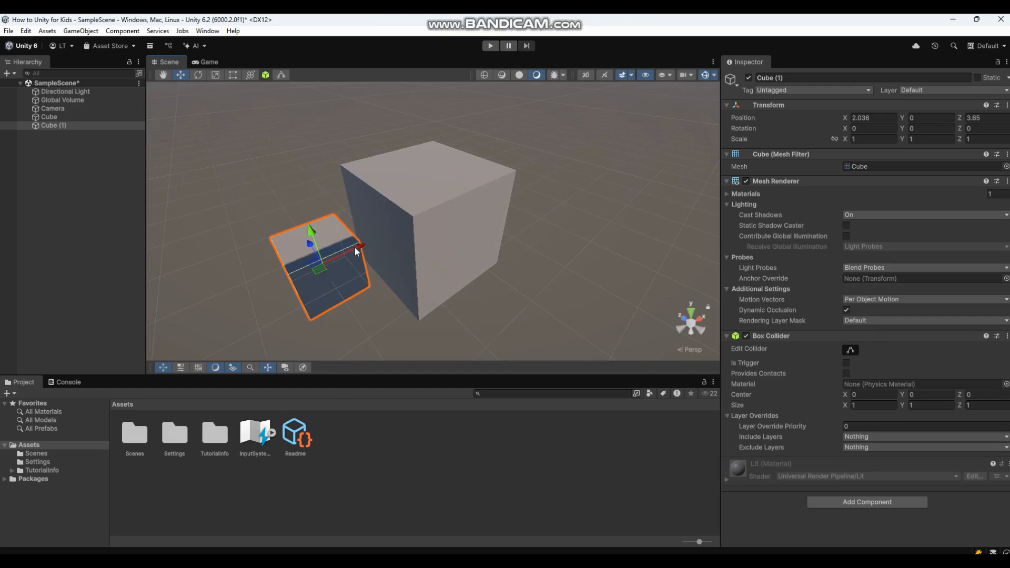
pyautogui.moveTo(354, 247); pyautogui.dragTo(360, 245)
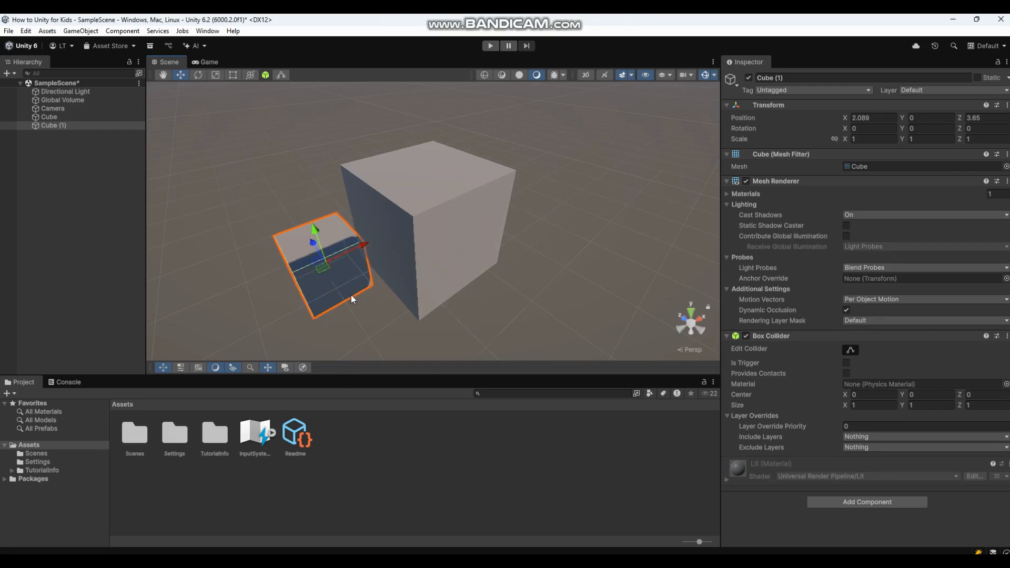
pyautogui.moveTo(353, 291); pyautogui.dragTo(375, 293, button='middle')
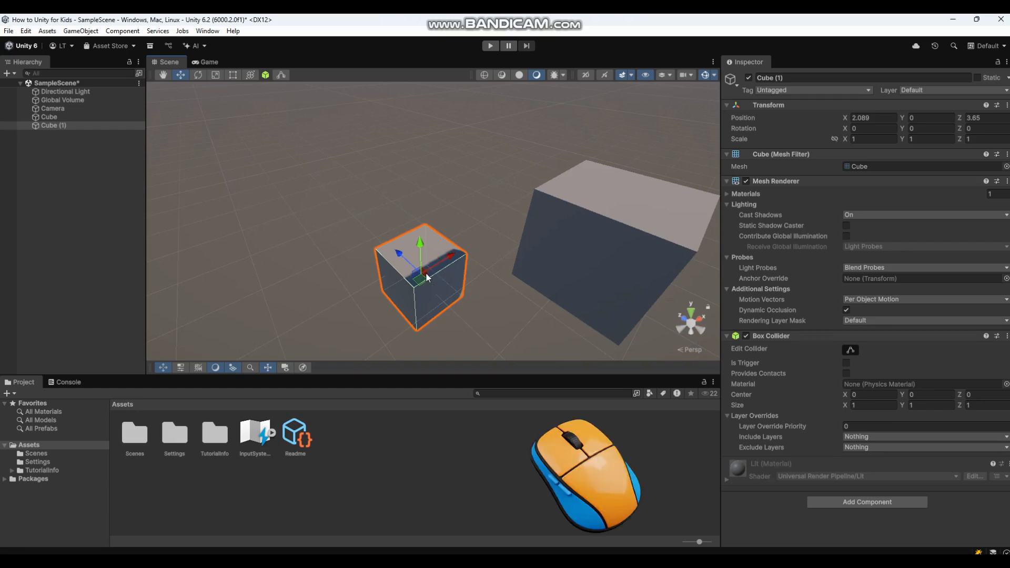
# Move Cube (1) beneath the first Cube, to about X 2.607, Y -0.204, Z 2.148
pyautogui.moveTo(427, 277)
pyautogui.mouseDown()
pyautogui.moveTo(450, 261)
pyautogui.moveTo(449, 288)
pyautogui.moveTo(413, 286)
pyautogui.moveTo(413, 262)
pyautogui.moveTo(442, 277)
pyautogui.moveTo(429, 291)
pyautogui.mouseUp()
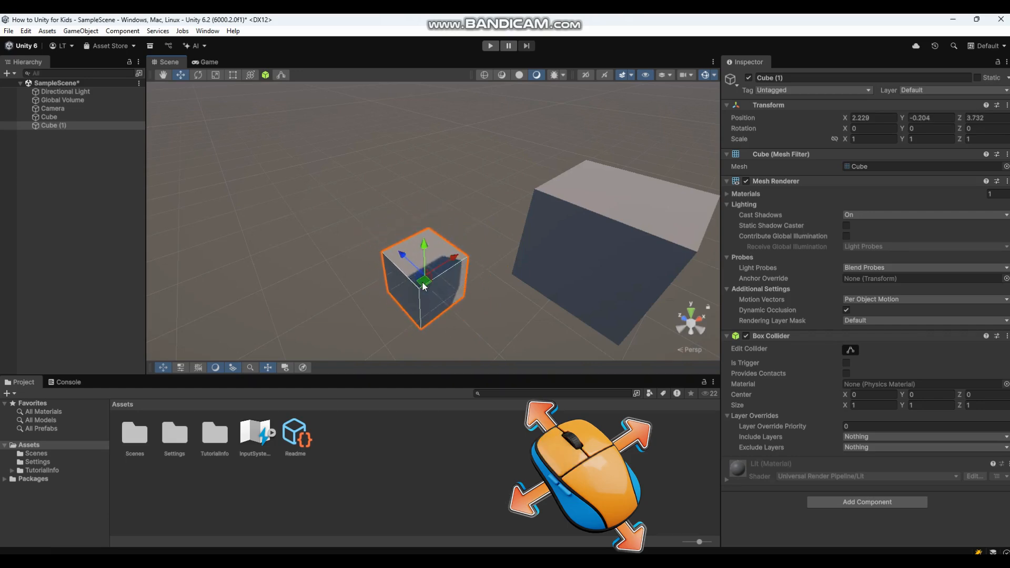
pyautogui.moveTo(425, 285); pyautogui.dragTo(500, 322)
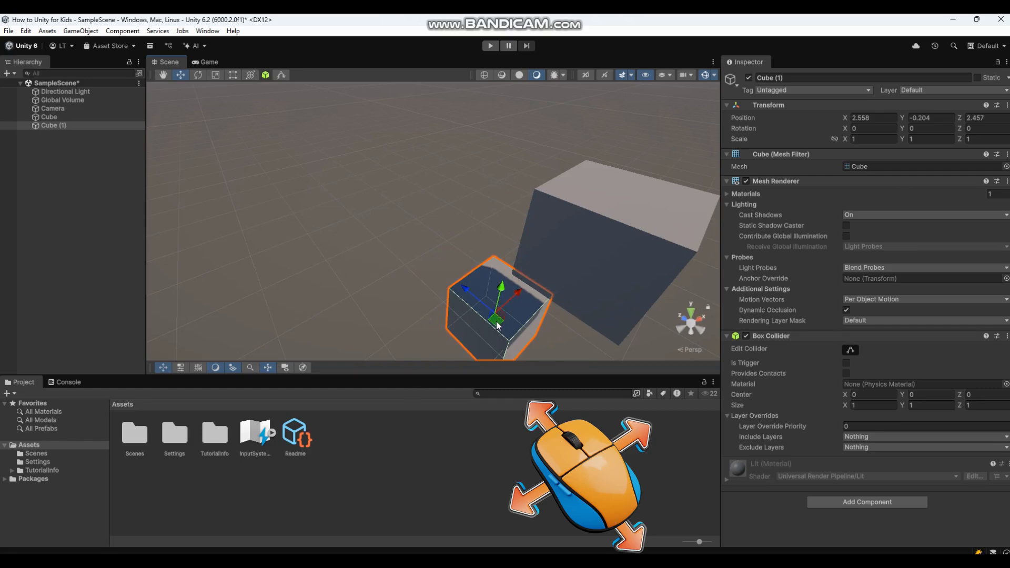
pyautogui.moveTo(497, 325)
pyautogui.mouseDown()
pyautogui.moveTo(486, 325)
pyautogui.moveTo(512, 324)
pyautogui.moveTo(526, 342)
pyautogui.moveTo(494, 315)
pyautogui.mouseUp()
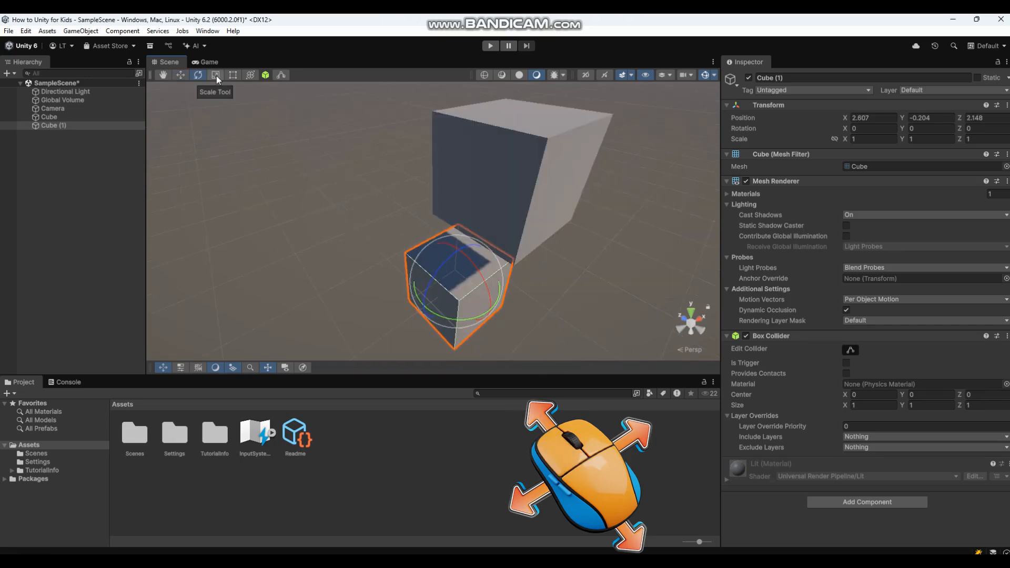
# Scale Cube (1) uniformly and then along each axis into a wide slab of about X 12.55, Y 1.79, Z 9.29
pyautogui.click(217, 76)
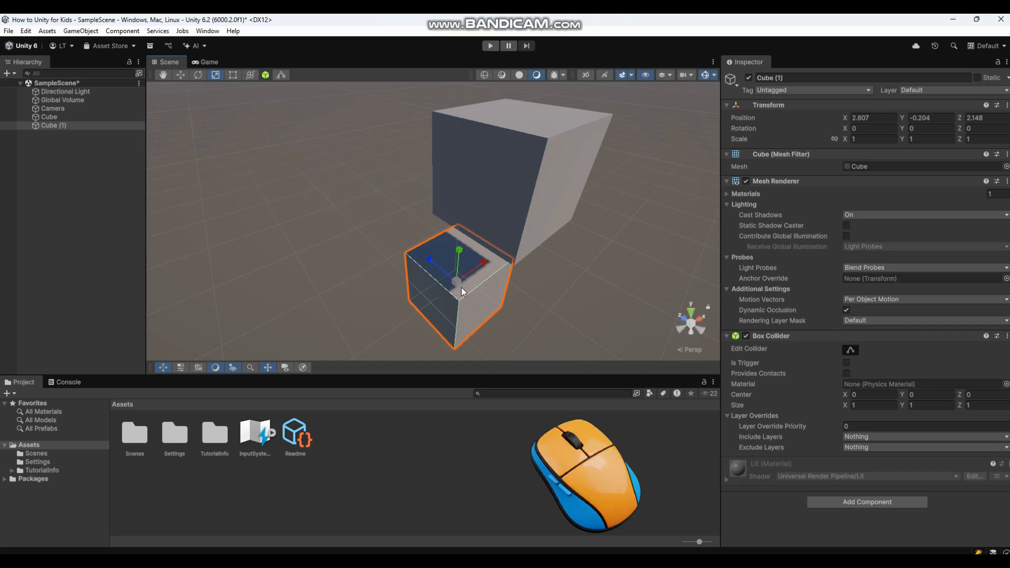
pyautogui.moveTo(456, 282); pyautogui.dragTo(486, 269)
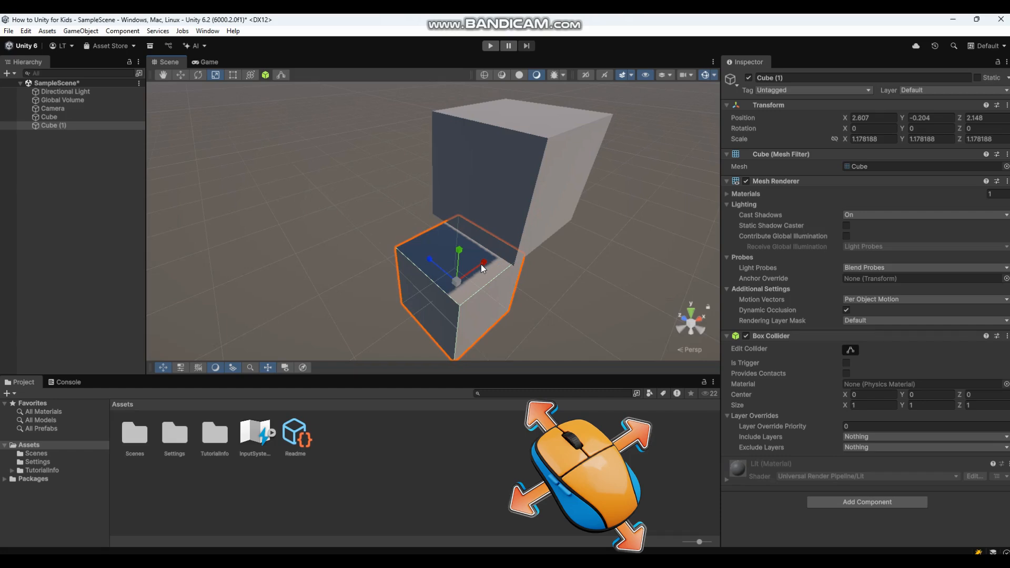
pyautogui.moveTo(481, 264); pyautogui.dragTo(736, 102)
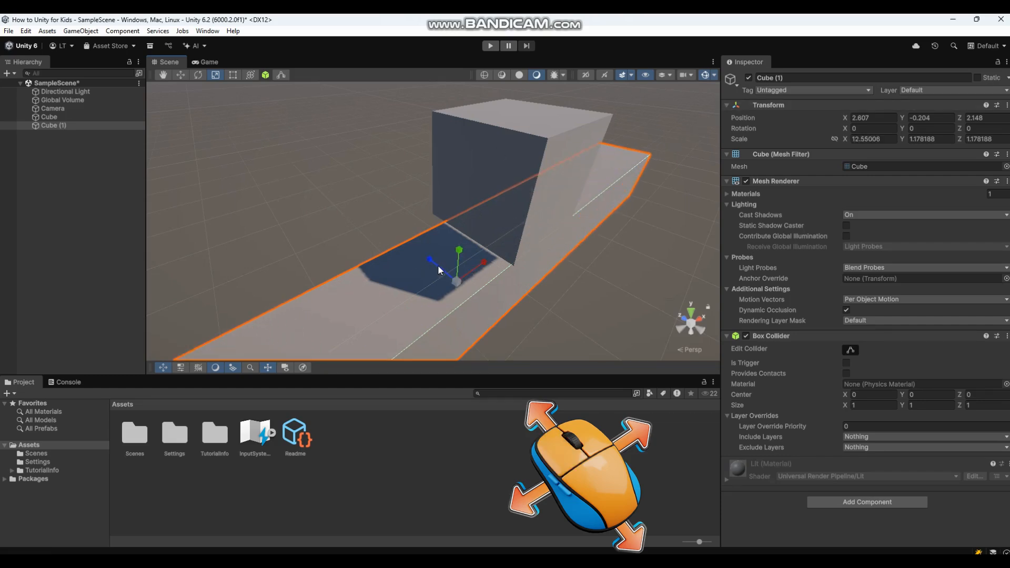
pyautogui.moveTo(438, 266); pyautogui.dragTo(320, 141)
pyautogui.moveTo(307, 132); pyautogui.dragTo(276, 105)
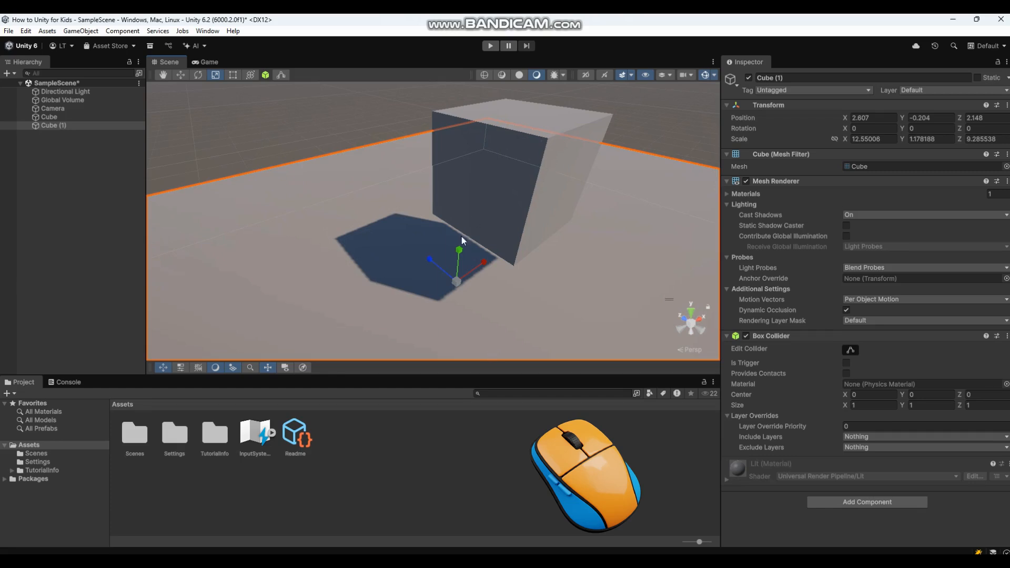
pyautogui.moveTo(459, 251)
pyautogui.mouseDown()
pyautogui.moveTo(454, 224)
pyautogui.moveTo(456, 263)
pyautogui.mouseUp()
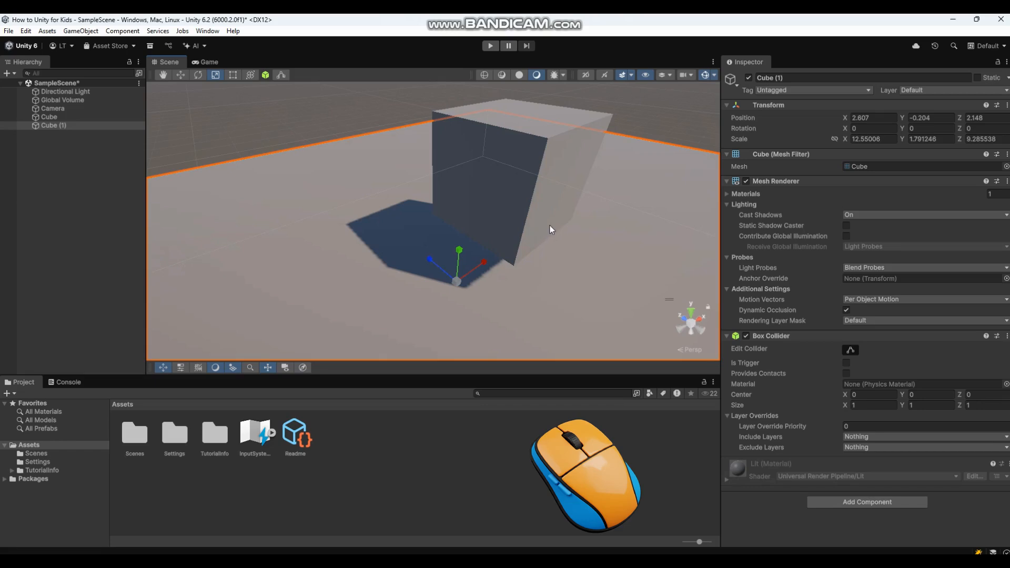
# Try rotating the scaled Cube (1) about 38.5 degrees around its X axis, and undo the rotation
pyautogui.keyDown('alt'); pyautogui.moveTo(568, 223); pyautogui.dragTo(483, 282); pyautogui.keyUp('alt')
pyautogui.keyDown('alt'); pyautogui.scroll(-3, 560, 221); pyautogui.keyUp('alt')
pyautogui.keyDown('alt'); pyautogui.scroll(-4, 564, 224); pyautogui.keyUp('alt')
pyautogui.keyDown('alt'); pyautogui.scroll(5, 482, 282); pyautogui.keyUp('alt')
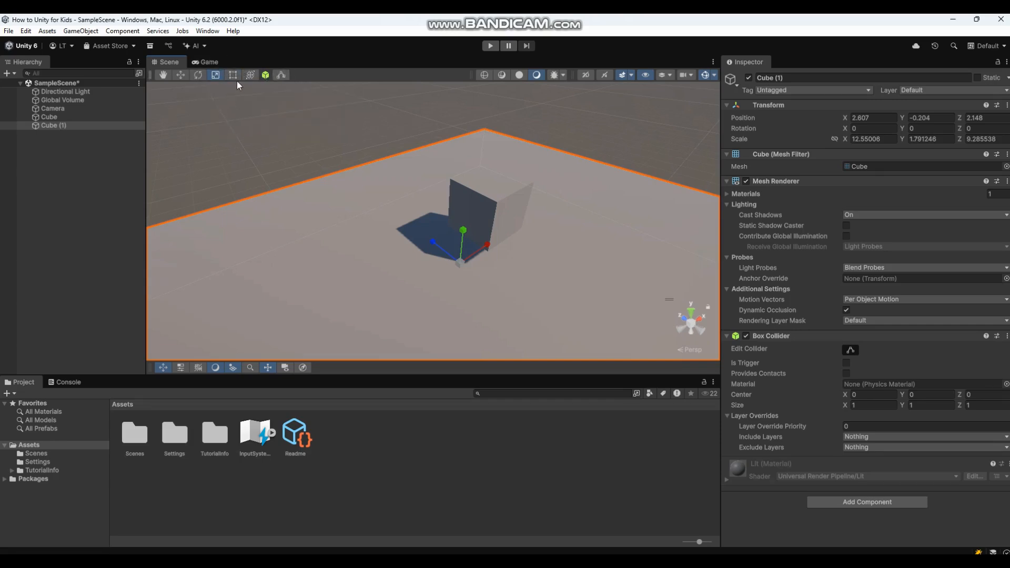
pyautogui.click(198, 74)
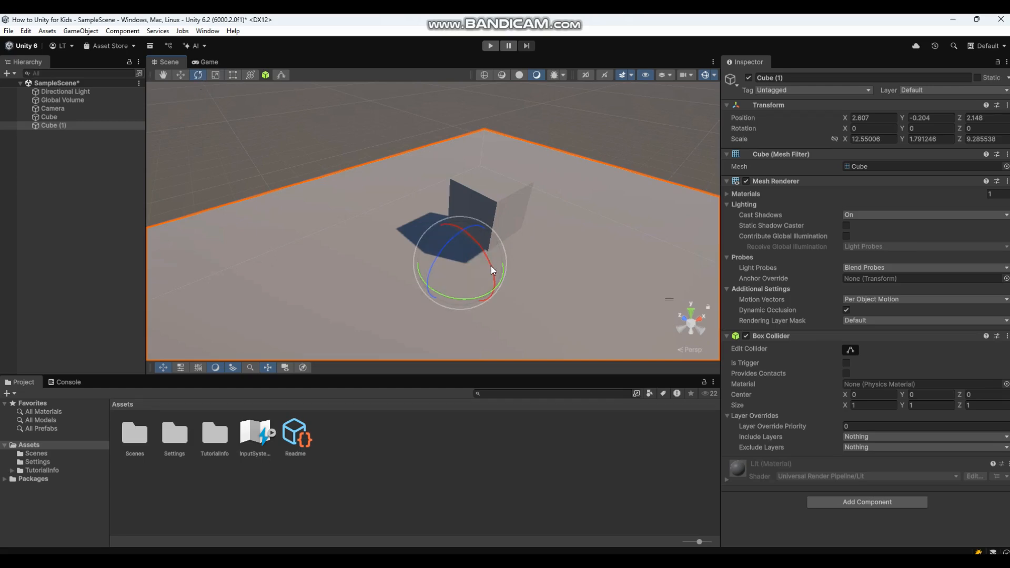
pyautogui.moveTo(491, 267); pyautogui.dragTo(491, 268)
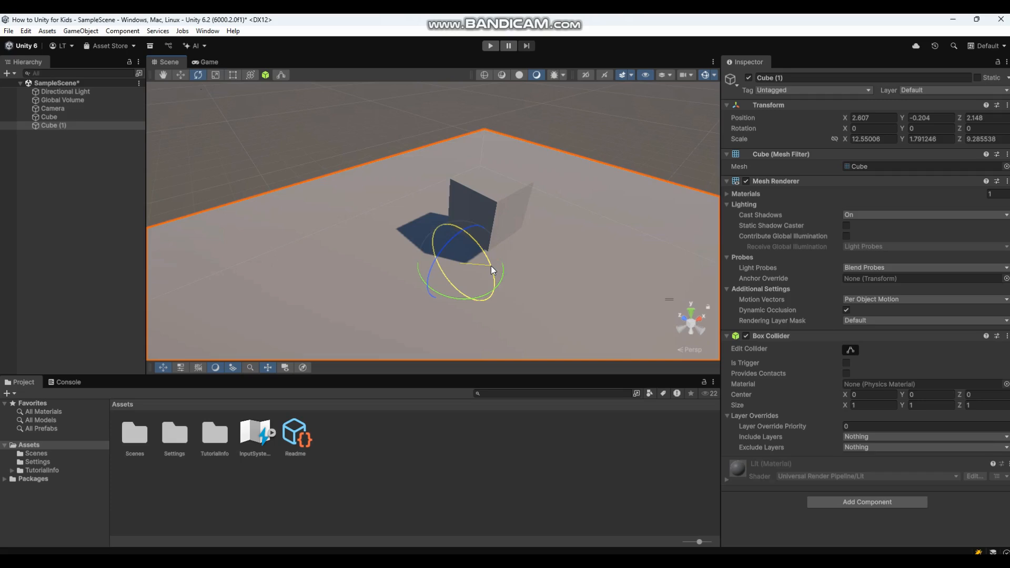
pyautogui.moveTo(491, 267); pyautogui.dragTo(461, 212)
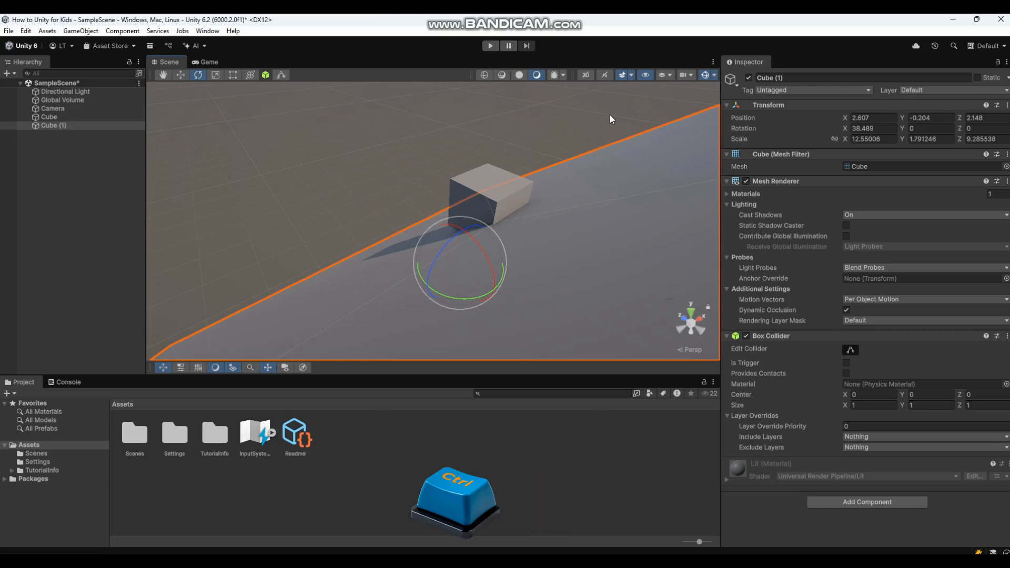
pyautogui.hotkey('ctrl', 'z')
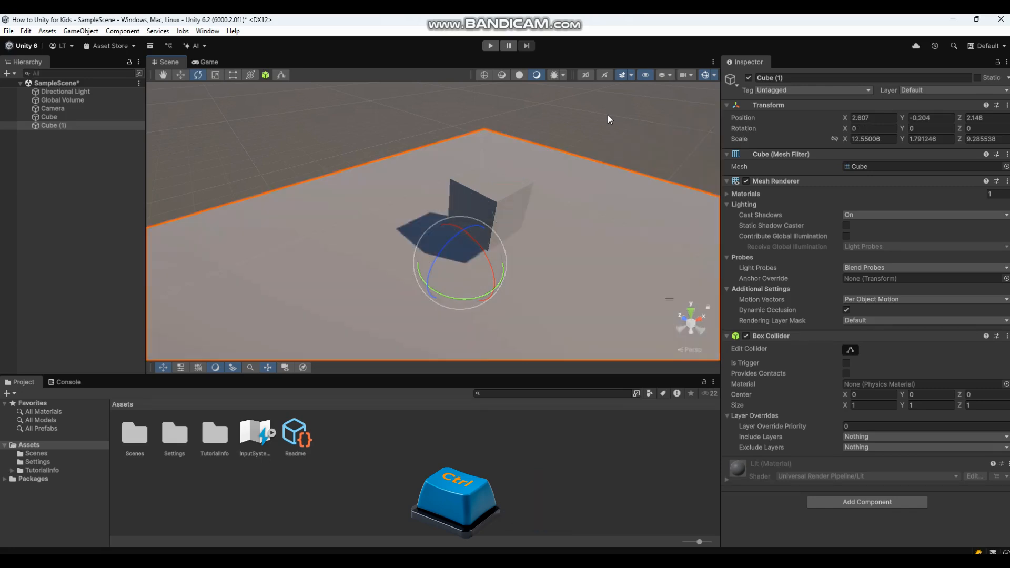
pyautogui.hotkey('ctrl', 'z')
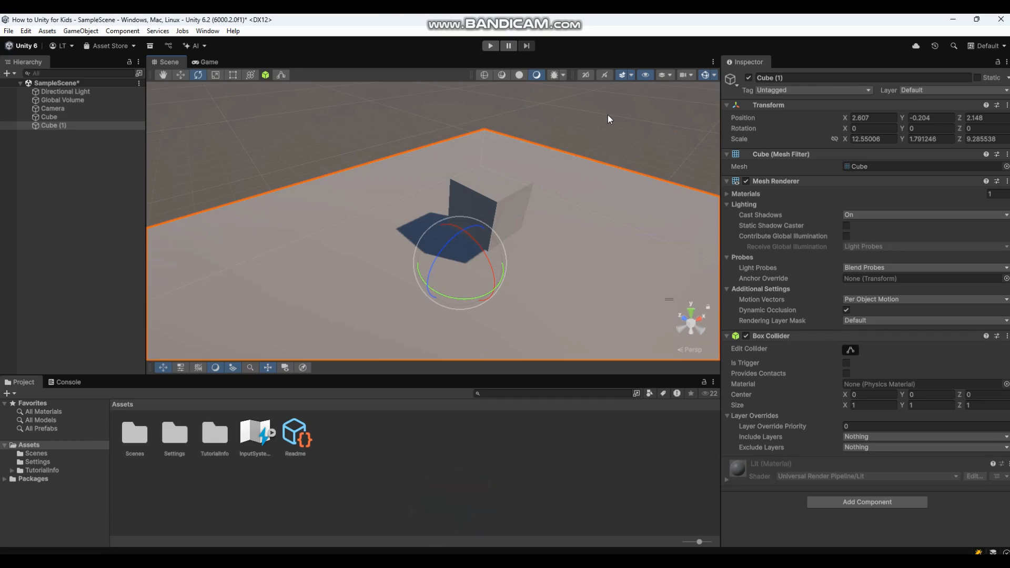
# Select the first Cube and rotate it to about X -47.6, Y 49.9, Z -33.0
pyautogui.click(505, 199)
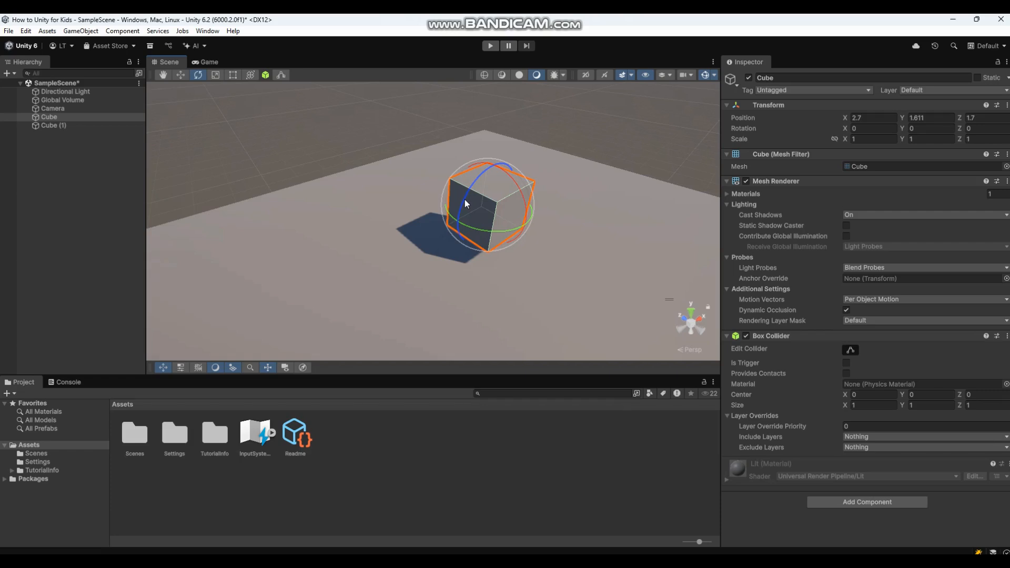
pyautogui.moveTo(464, 199); pyautogui.dragTo(471, 231)
pyautogui.moveTo(505, 173); pyautogui.dragTo(454, 224)
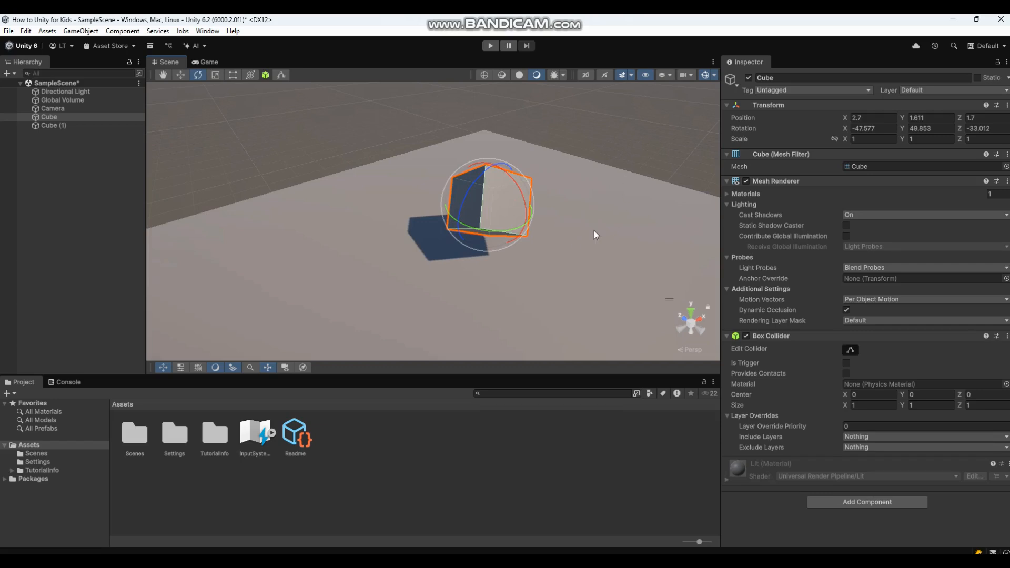
# Rename Cube (1) as "floor" in the Hierarchy, and change its name to "Floor" in the Inspector
pyautogui.moveTo(595, 234)
pyautogui.mouseDown(button='middle')
pyautogui.moveTo(598, 205)
pyautogui.moveTo(598, 235)
pyautogui.mouseUp(button='middle')
pyautogui.click(371, 230)
pyautogui.keyDown('alt'); pyautogui.moveTo(371, 232); pyautogui.dragTo(285, 157); pyautogui.keyUp('alt')
pyautogui.moveTo(285, 157); pyautogui.dragTo(410, 164, button='right')
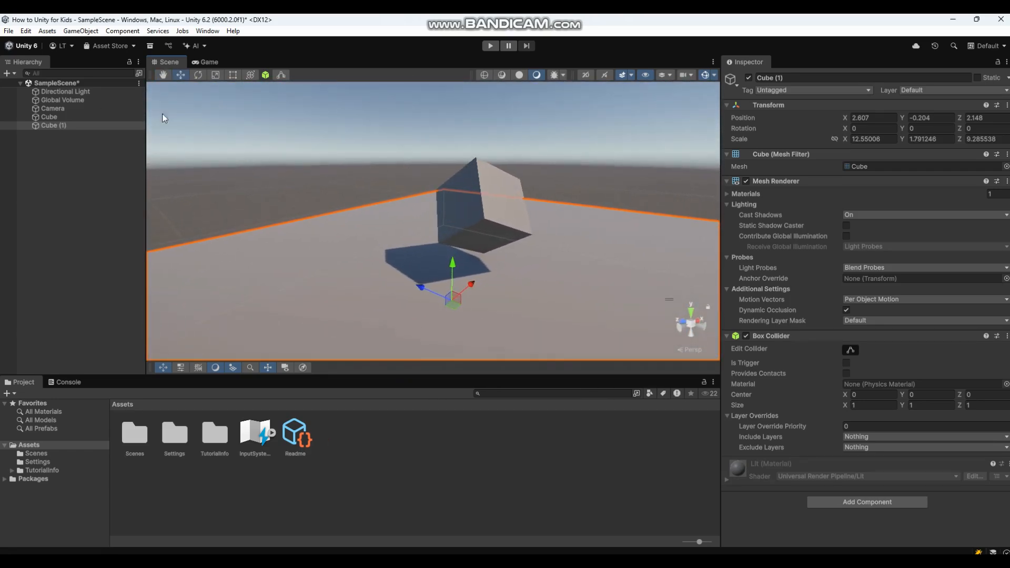
pyautogui.click(54, 125)
pyautogui.click(52, 125)
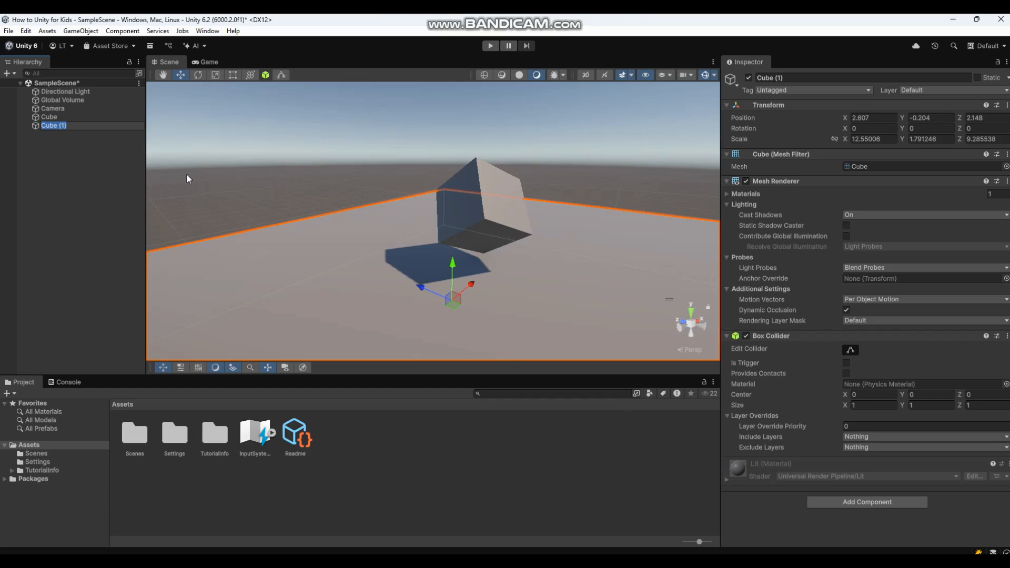
pyautogui.write('floor')
pyautogui.press('Return')
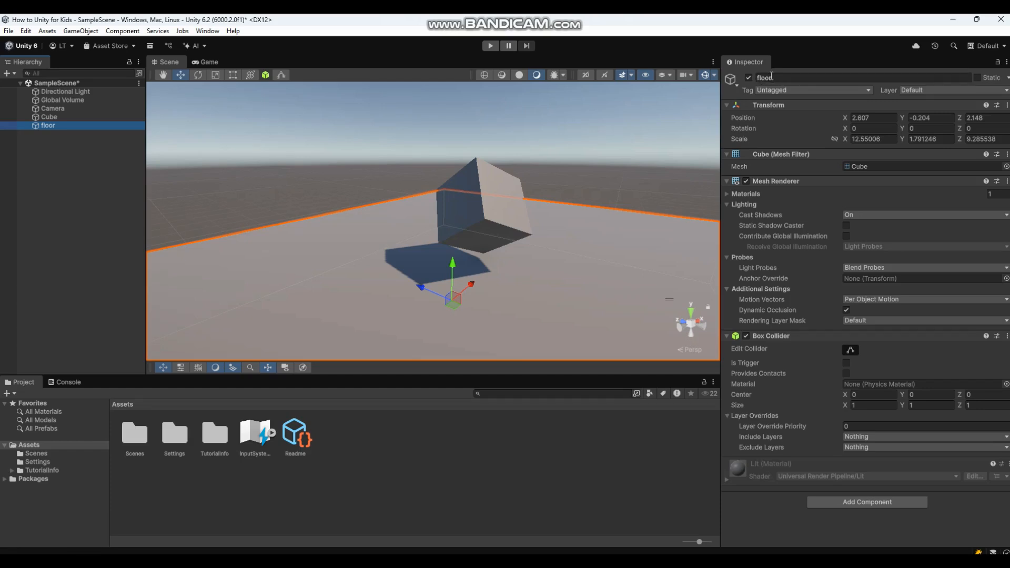
pyautogui.click(796, 78)
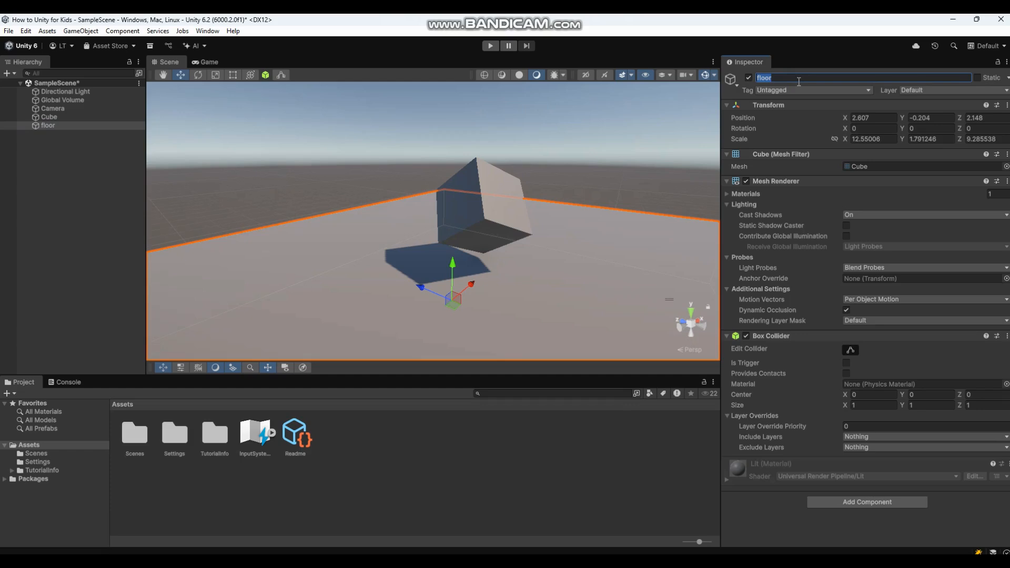
pyautogui.write('Floor')
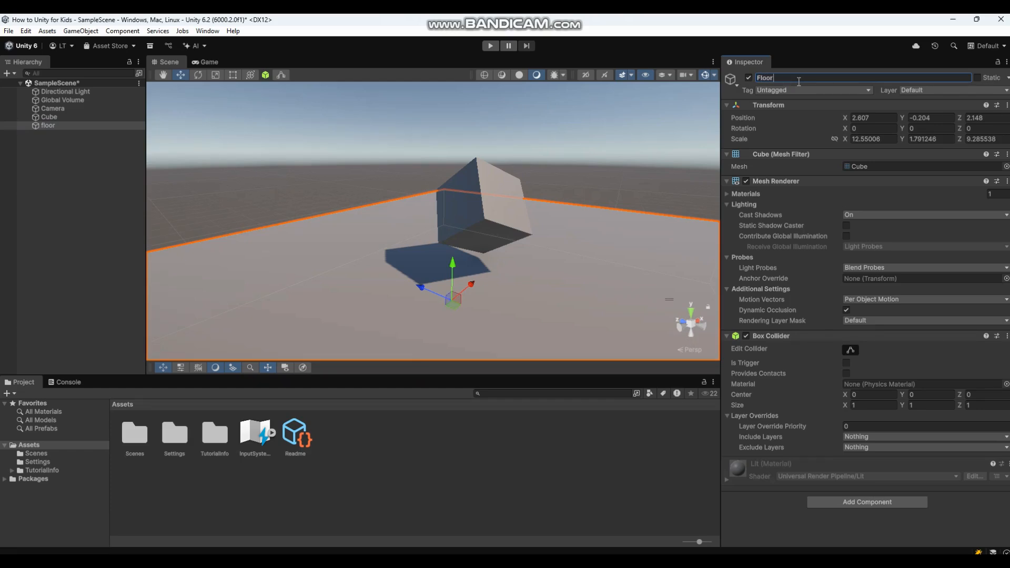